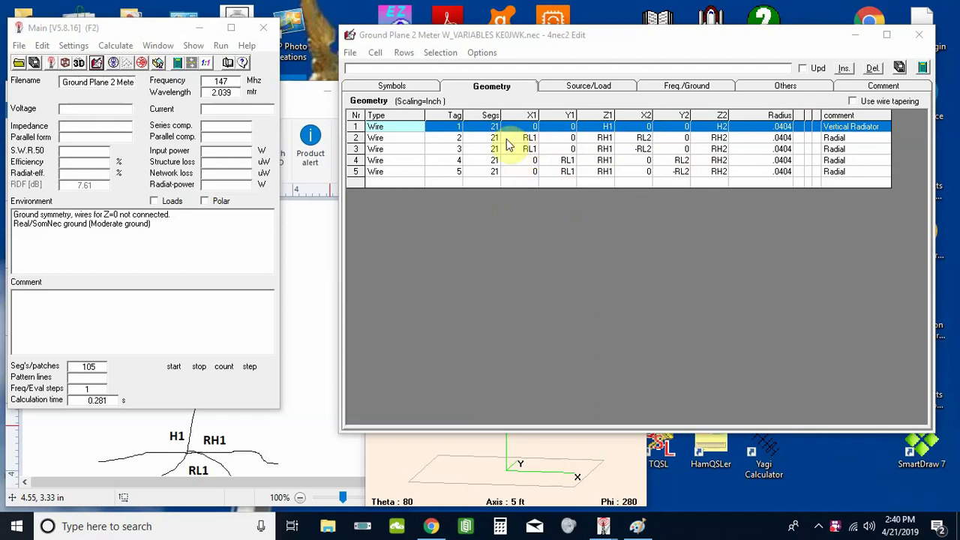
click(392, 87)
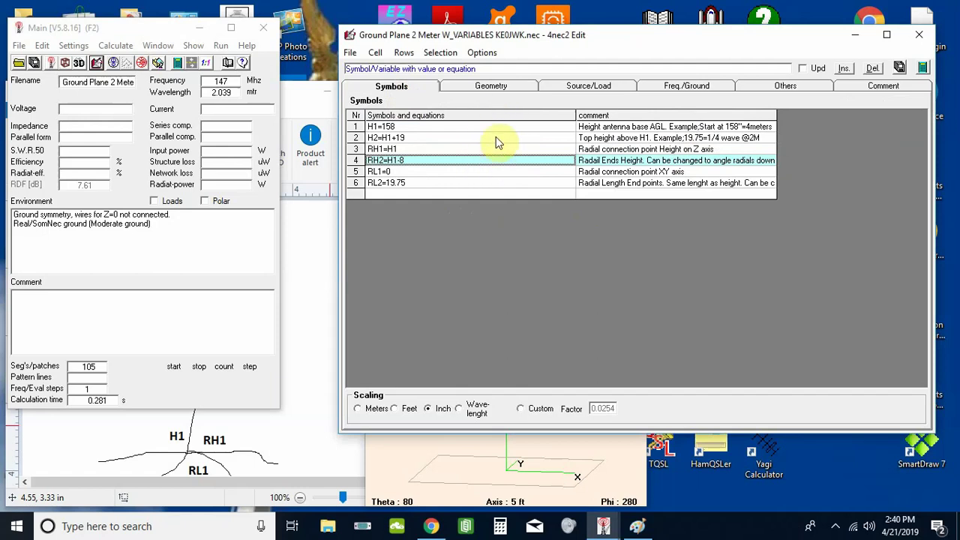
click(311, 268)
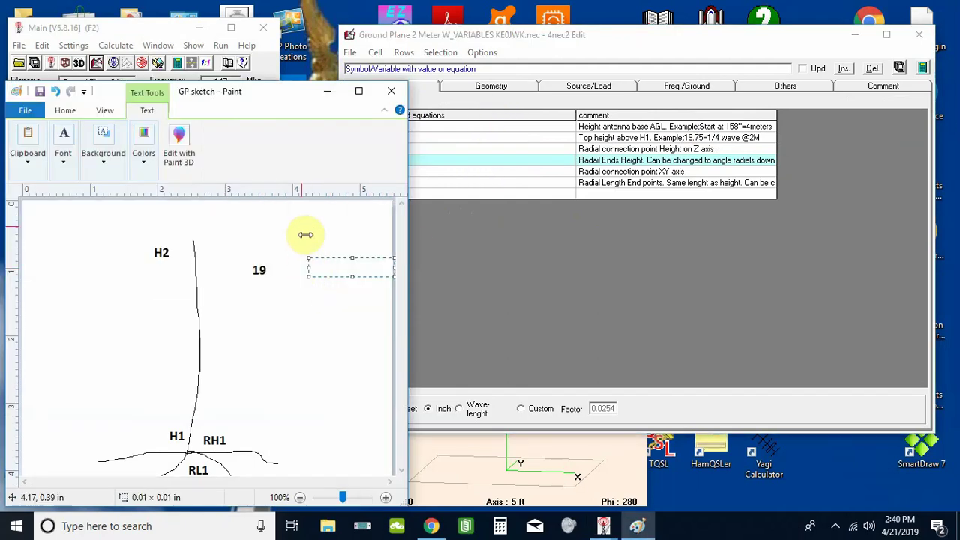
drag(253, 98, 254, 43)
click(538, 30)
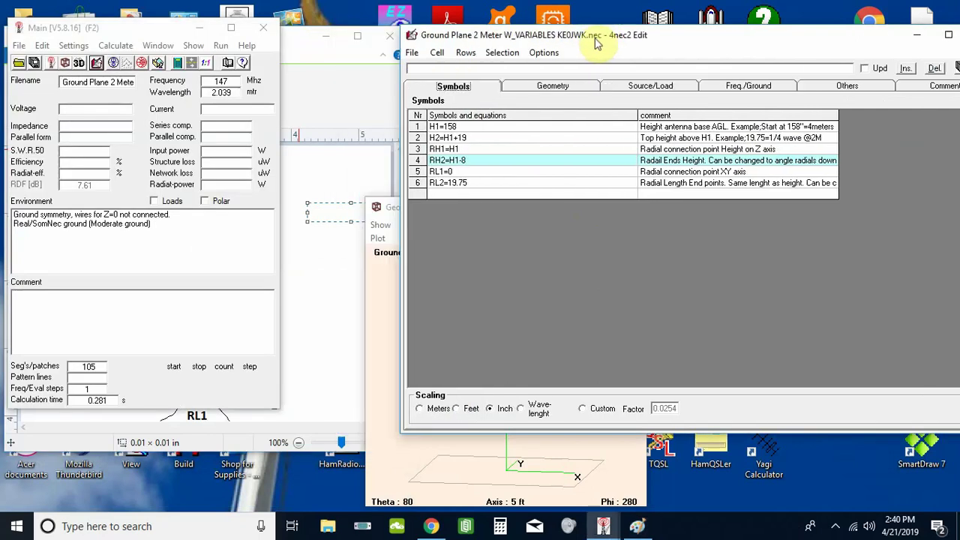
click(294, 57)
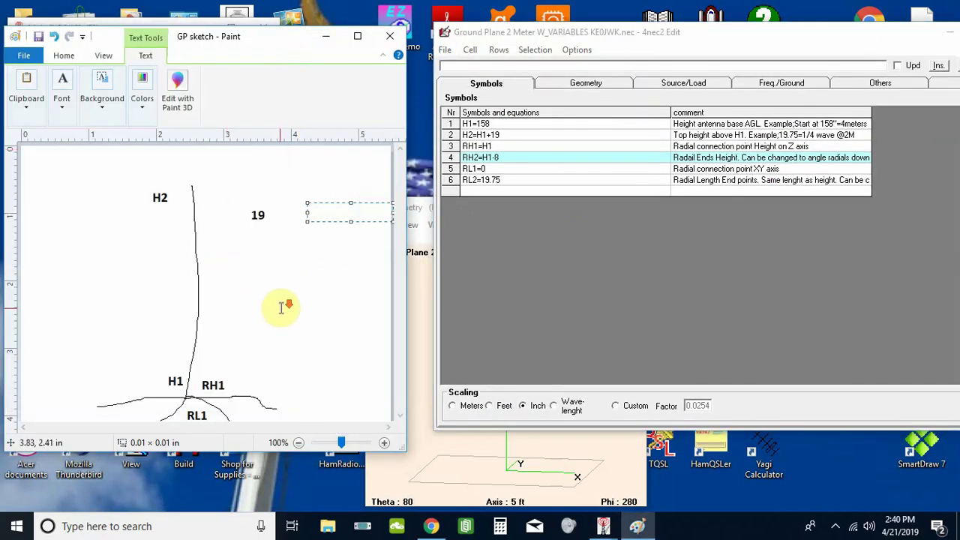
scroll(285, 307, down, 2)
scroll(270, 279, up, 2)
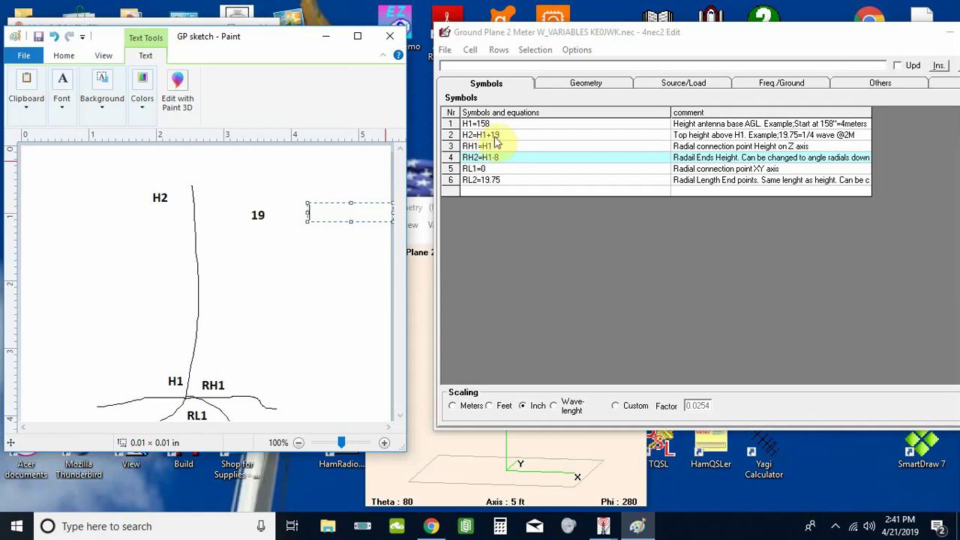
click(572, 84)
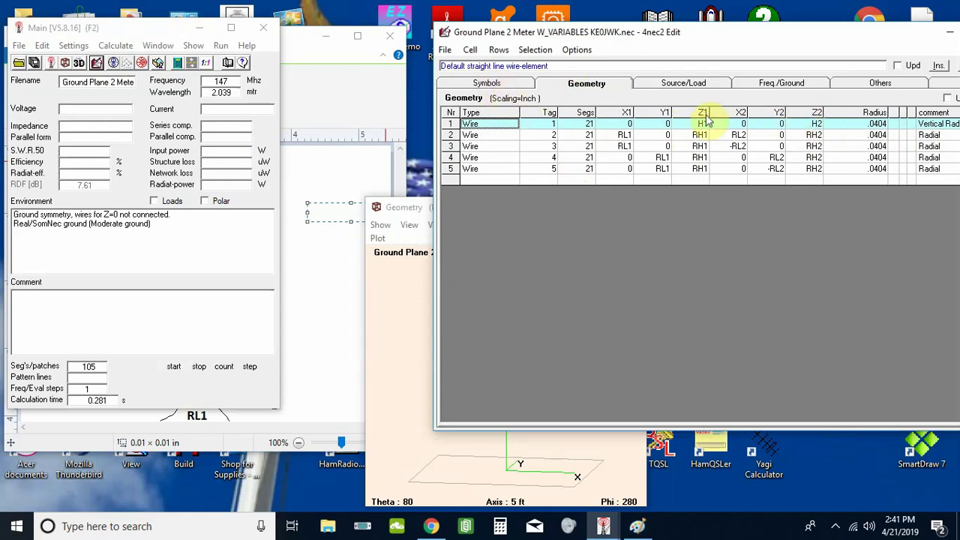
Show the symbol list (H1=158, RH2=H1-8, RL2=19.75) beside the Paint sketch of the drooping radials
click(480, 83)
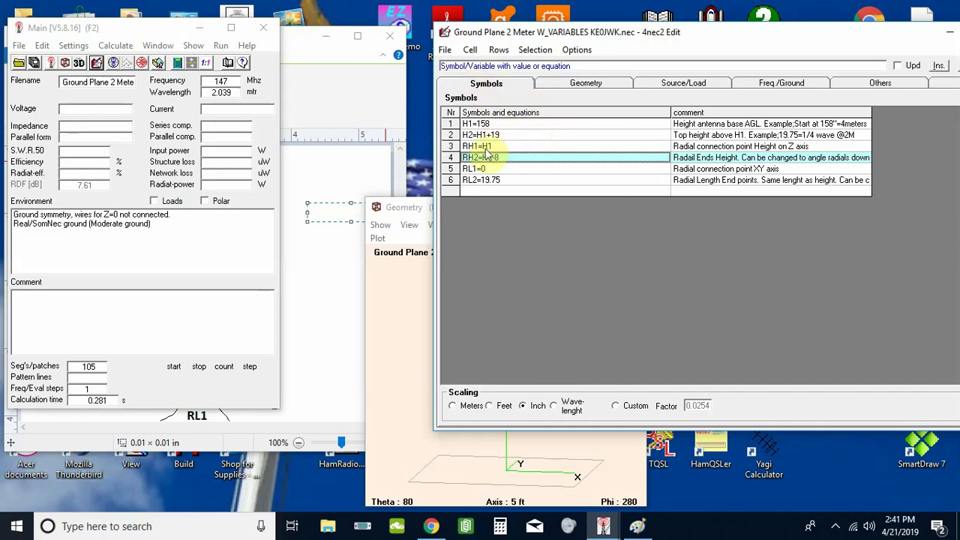
click(302, 276)
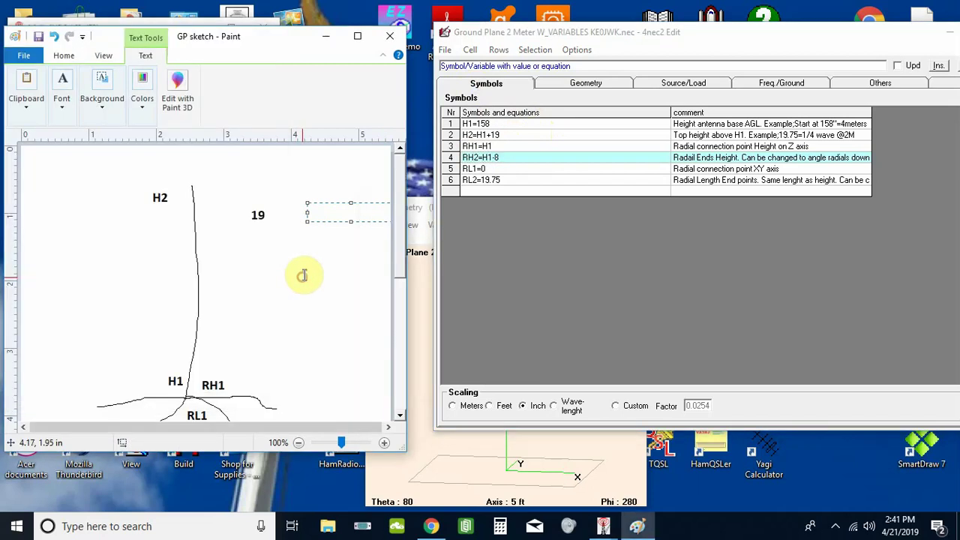
scroll(286, 267, down, 4)
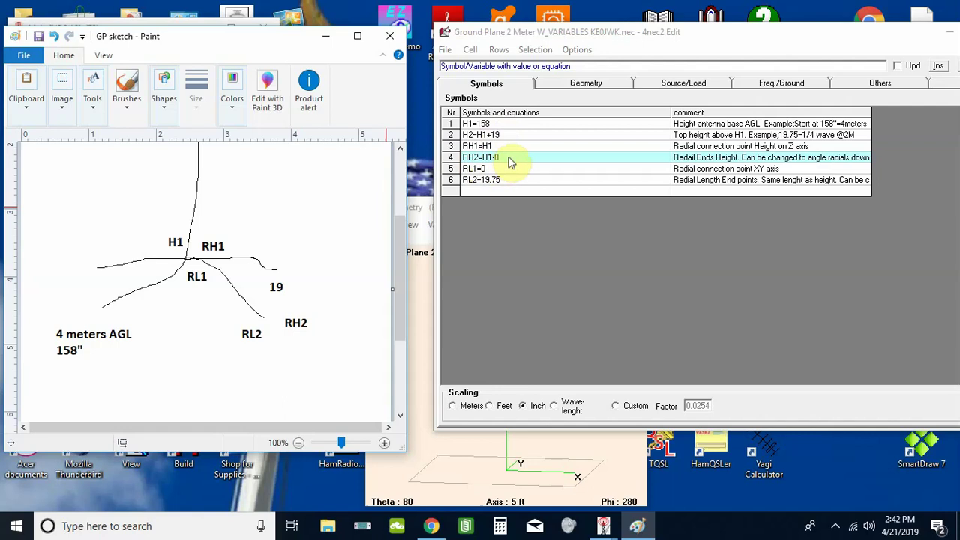
Bring the 4nec2 model windows in front of the sketch and show the wire geometry table
click(456, 473)
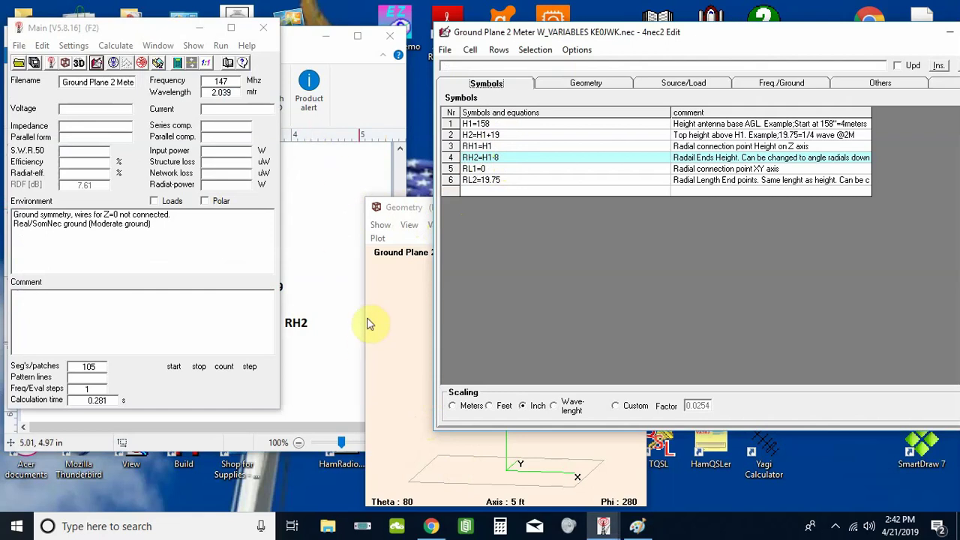
click(307, 176)
click(307, 177)
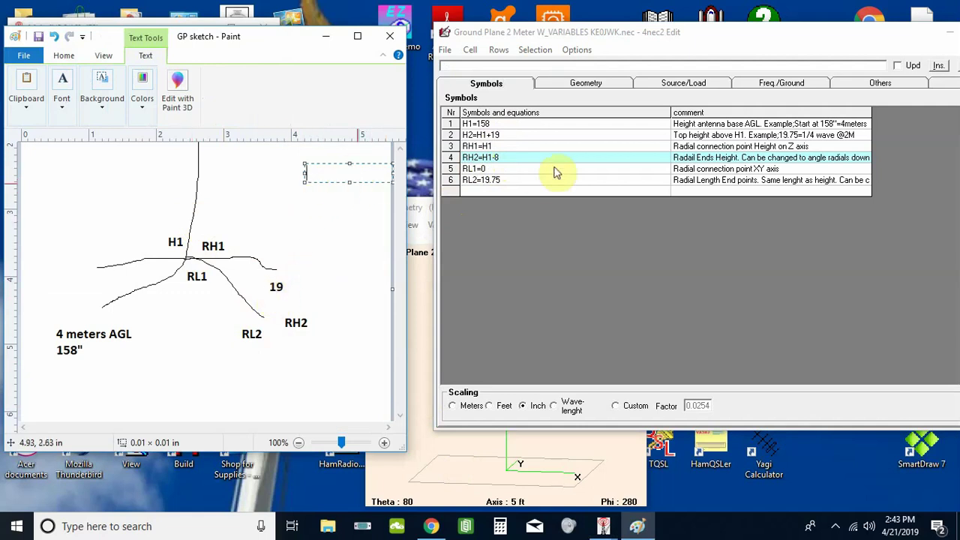
click(585, 83)
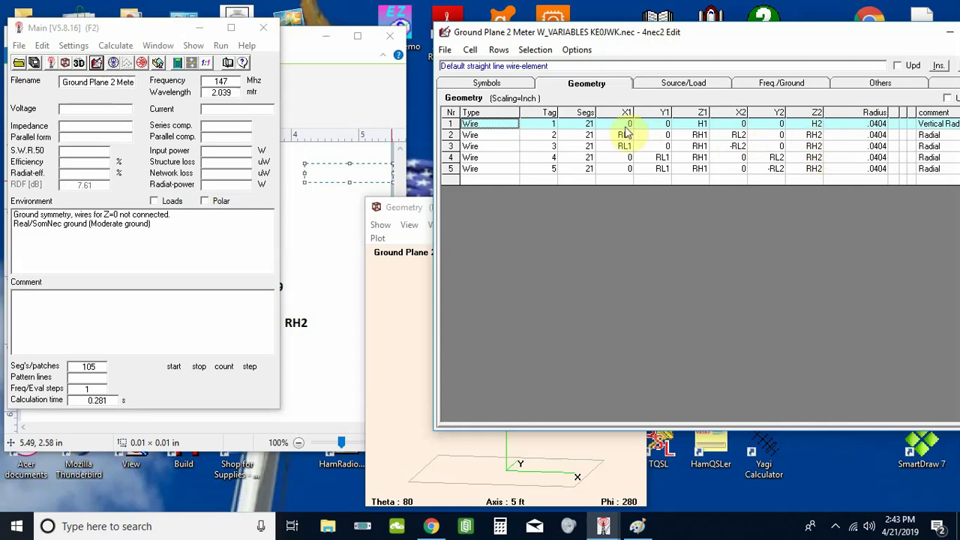
Compare the symbol definitions, including RL1=0, against the geometry table, ending on Symbols
click(486, 83)
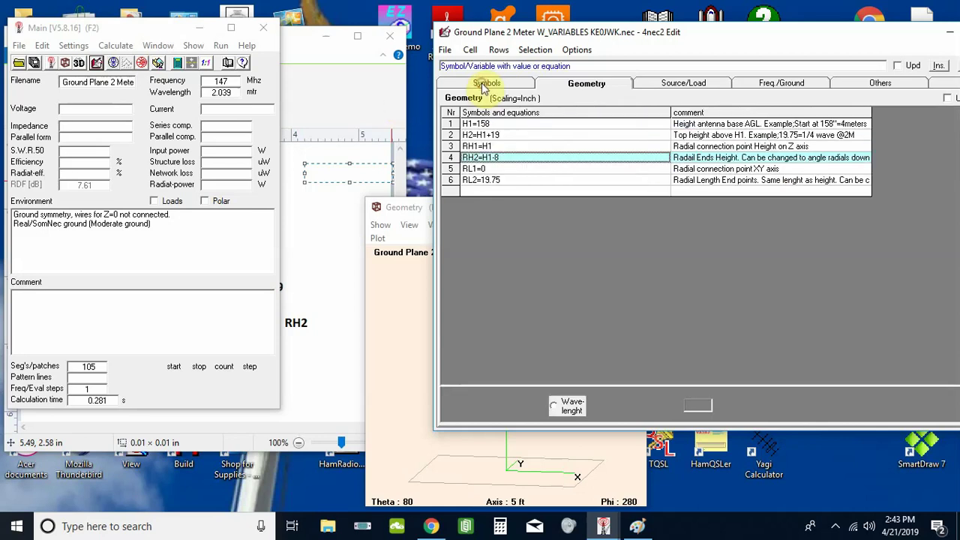
click(484, 168)
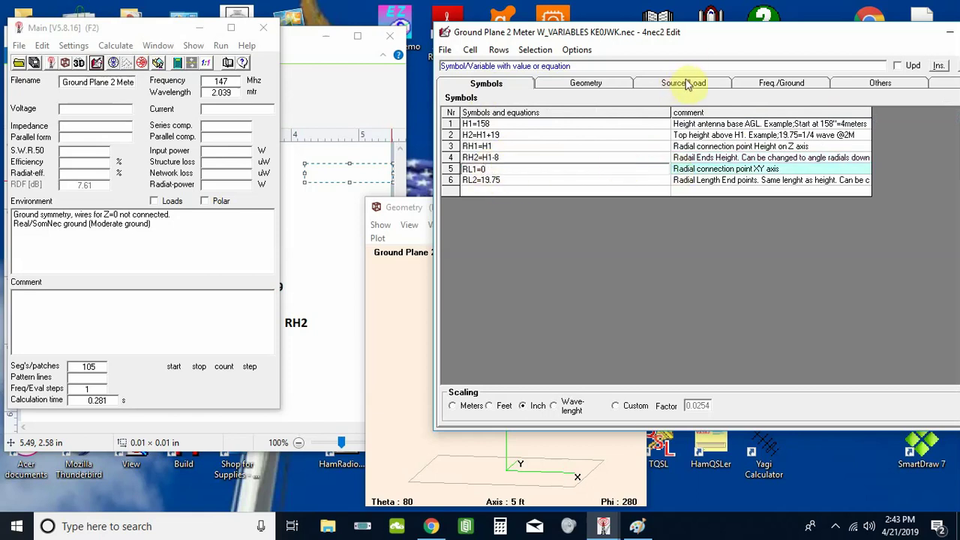
click(586, 83)
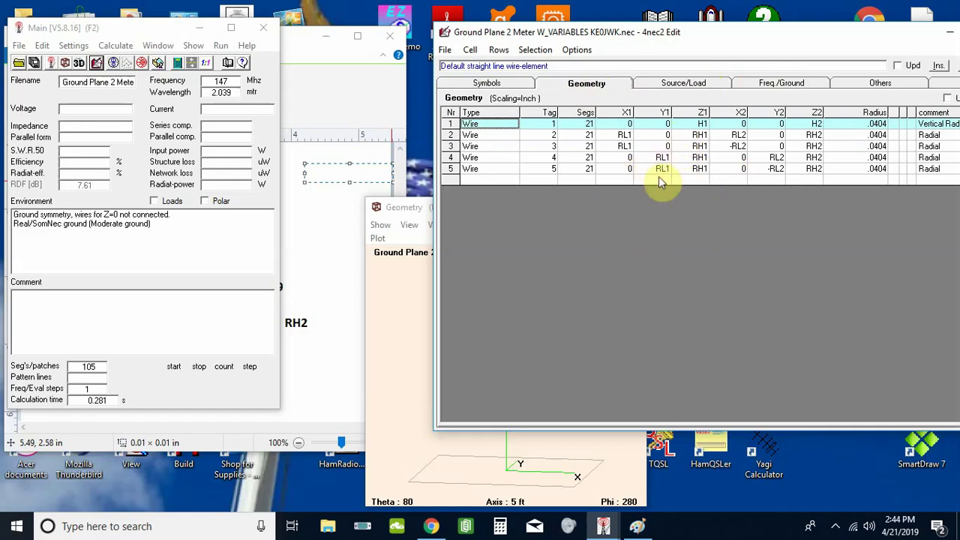
click(488, 83)
click(604, 83)
click(487, 83)
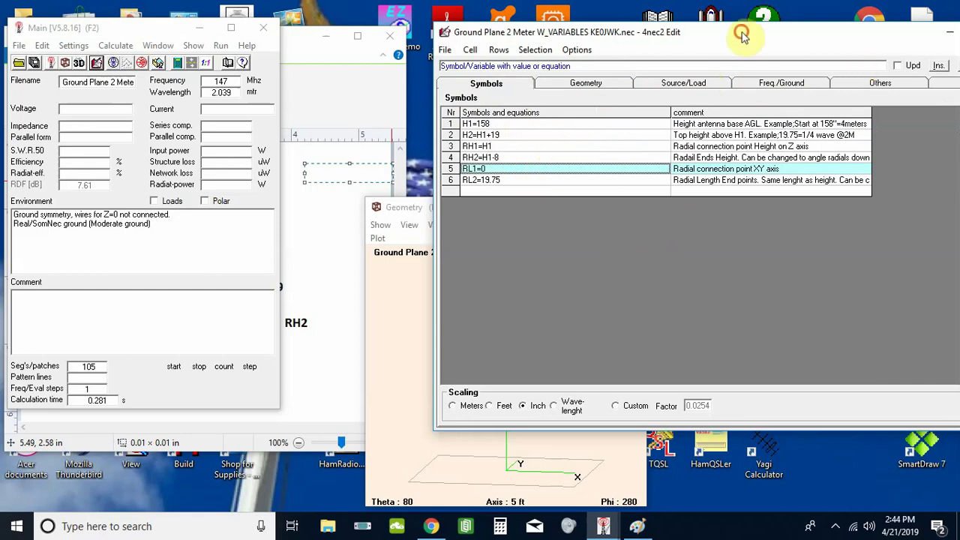
Compute the 147 MHz far-field pattern, giving SWR 1.32 and impedance 38.4 + j3.36
drag(741, 34, 653, 37)
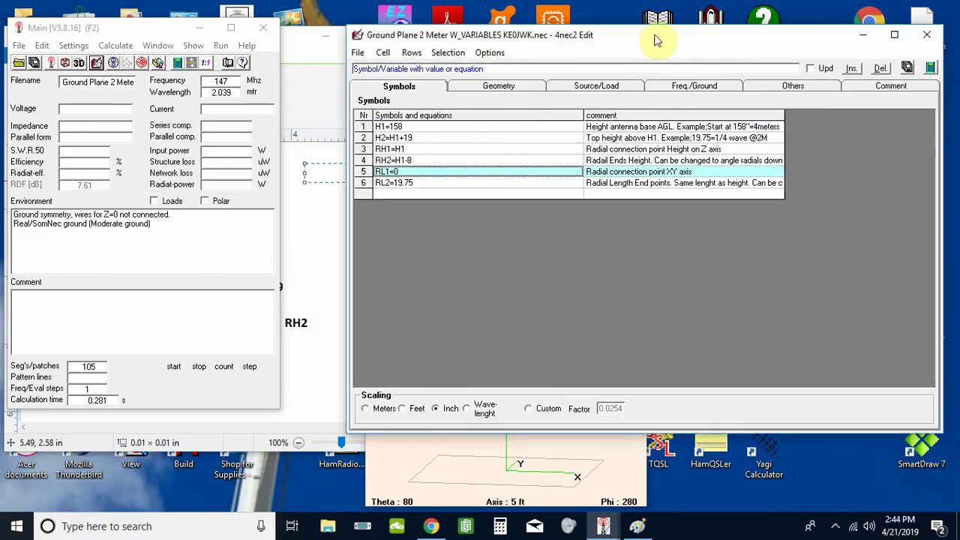
click(930, 69)
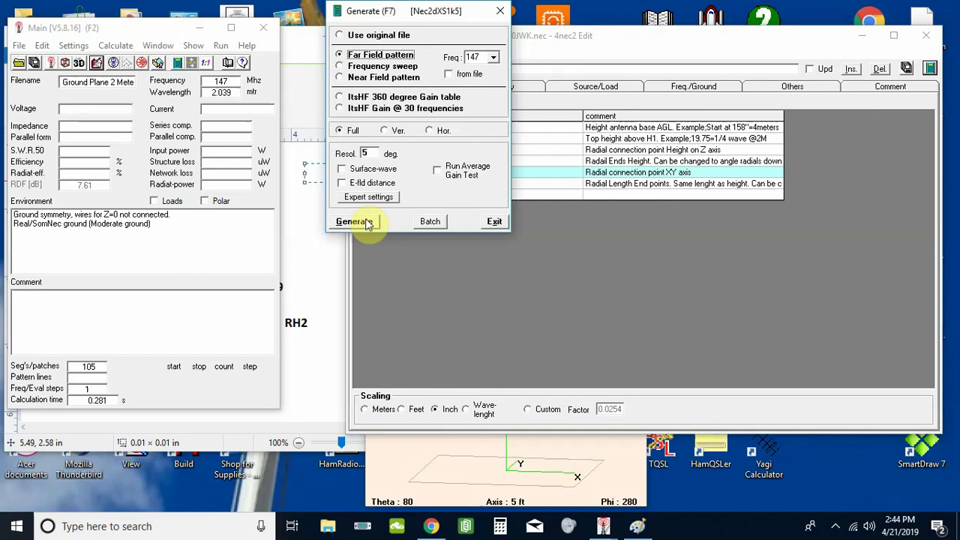
click(367, 222)
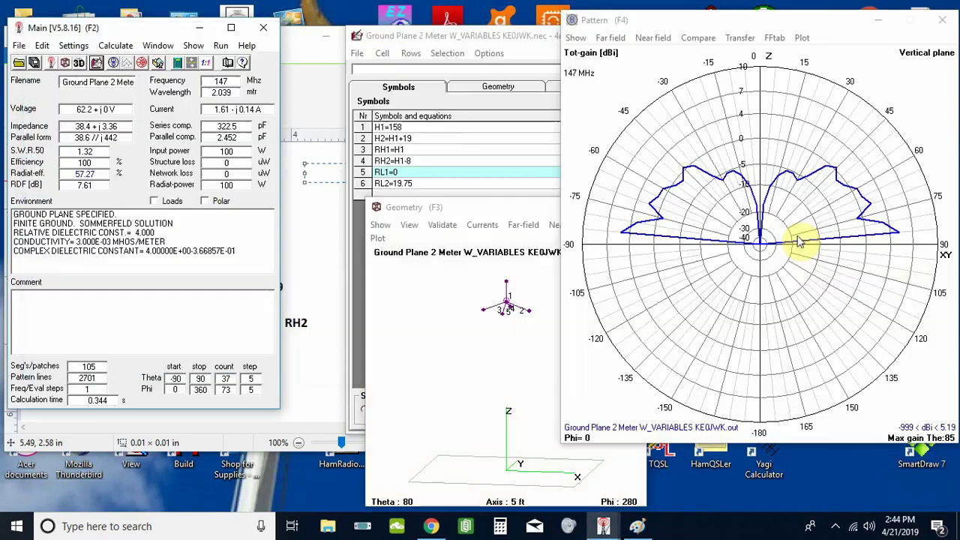
click(480, 353)
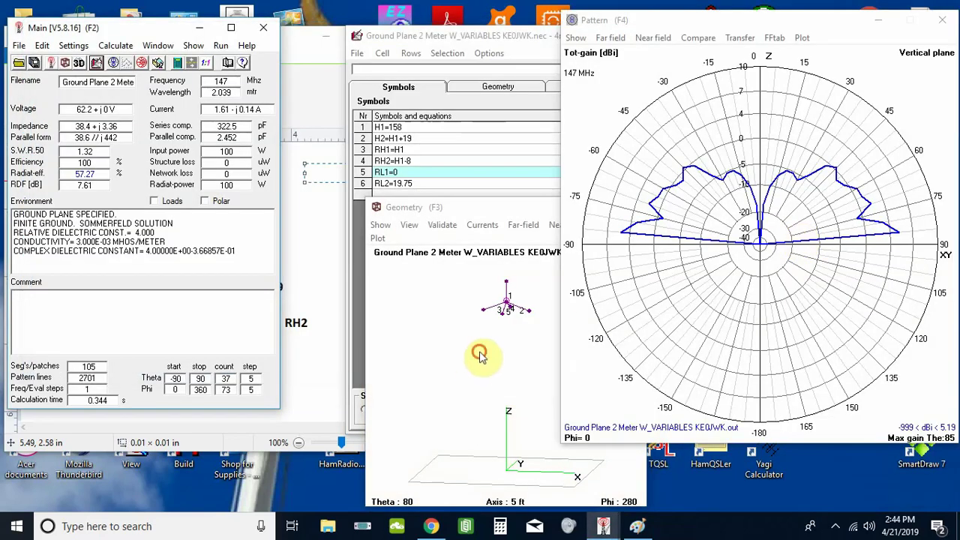
click(446, 325)
click(469, 199)
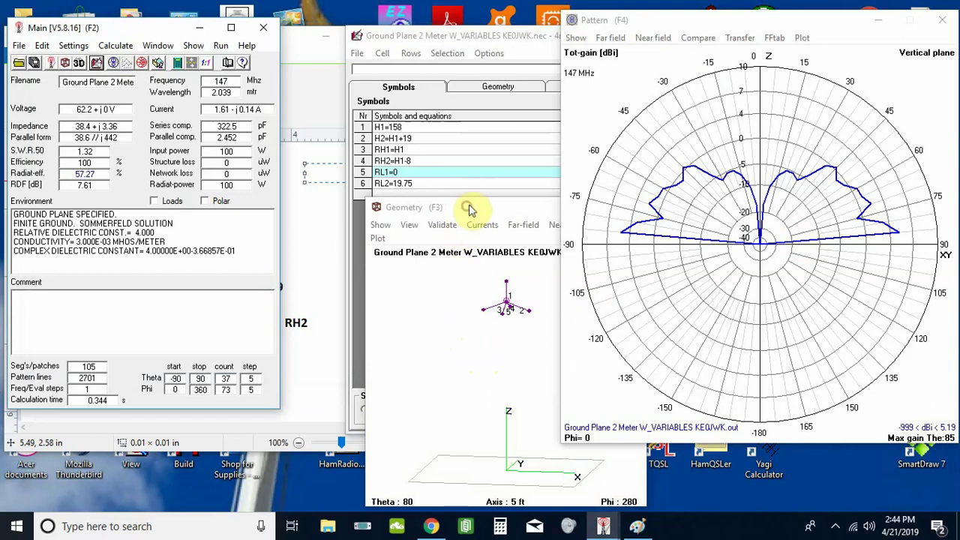
click(477, 214)
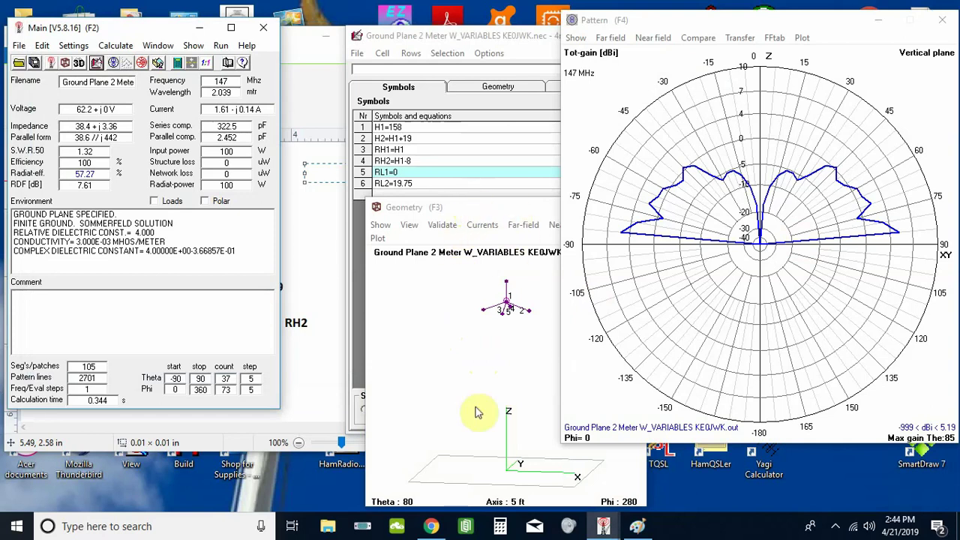
Open the 3D viewer and dismiss its run-time error
click(169, 26)
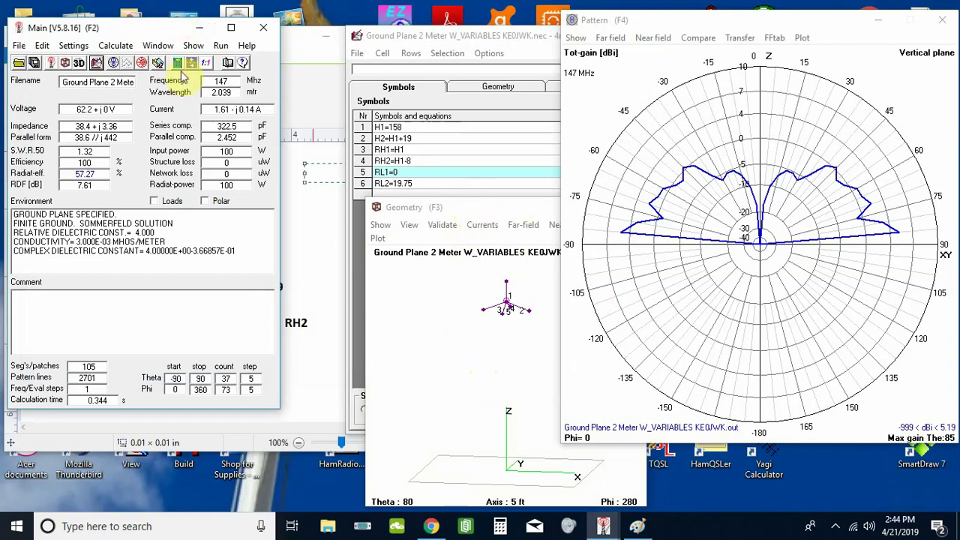
click(81, 65)
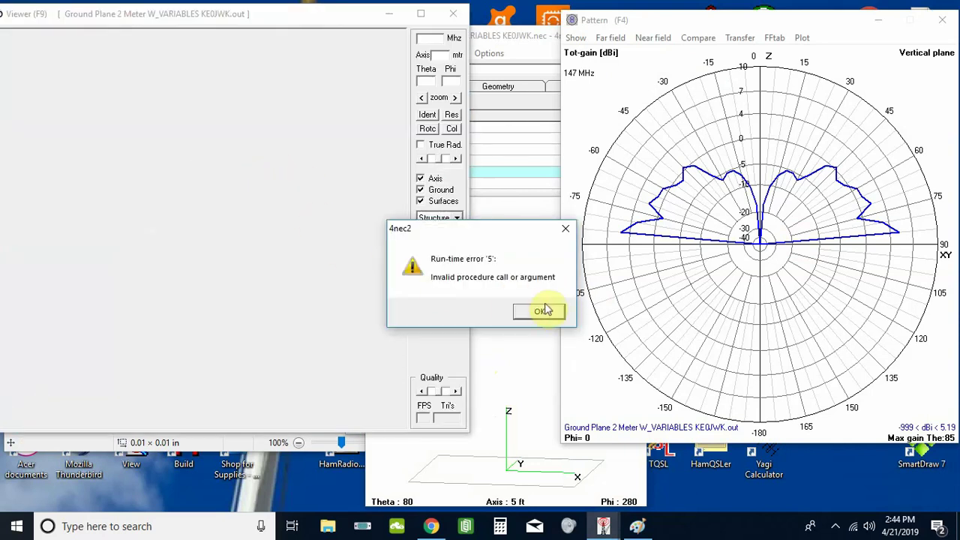
click(542, 313)
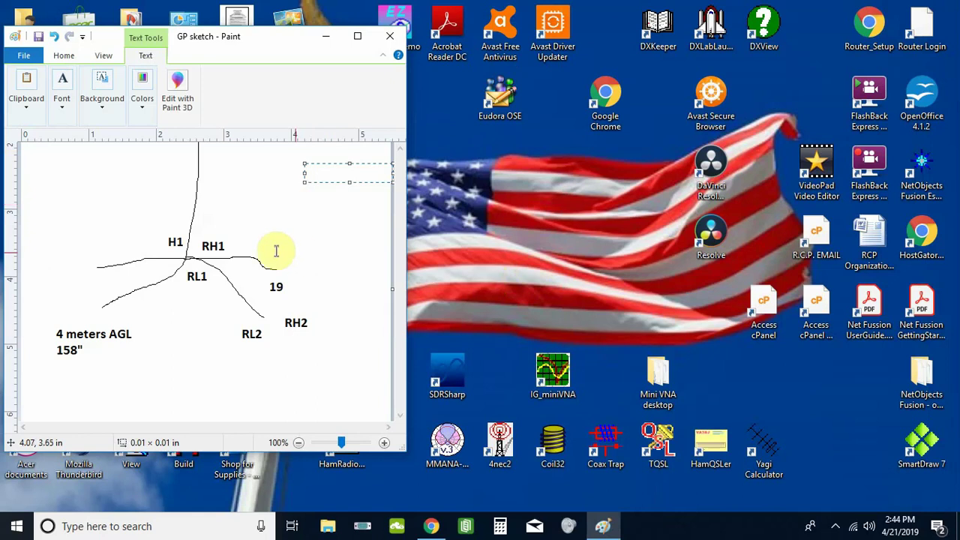
Close the Paint sketch without saving and relaunch 4nec2 with its quarter wave vertical model
click(258, 37)
drag(258, 38, 264, 51)
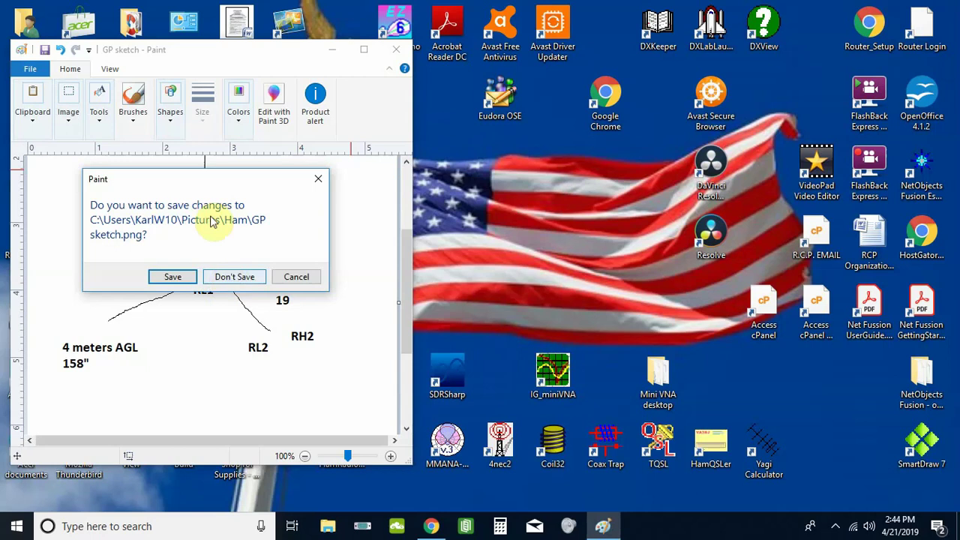
click(237, 277)
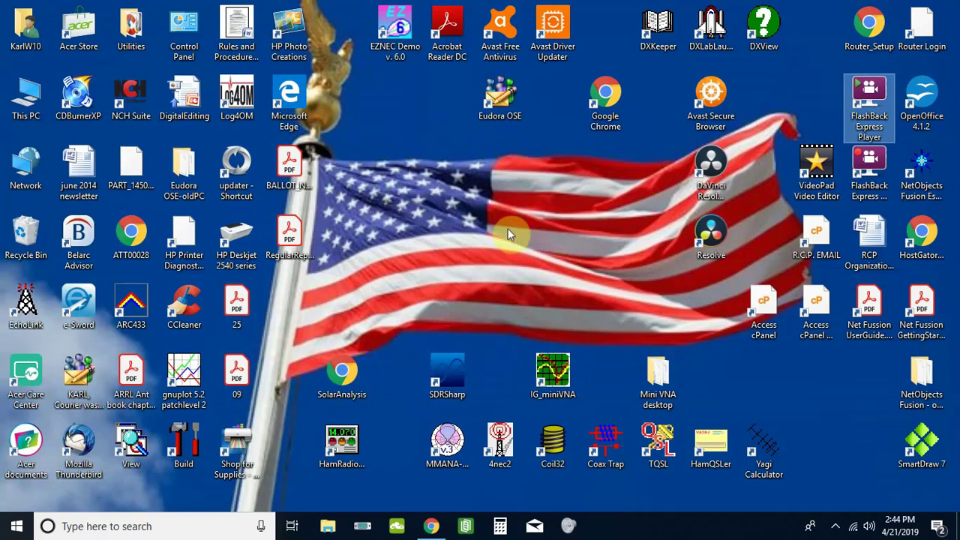
double_click(510, 446)
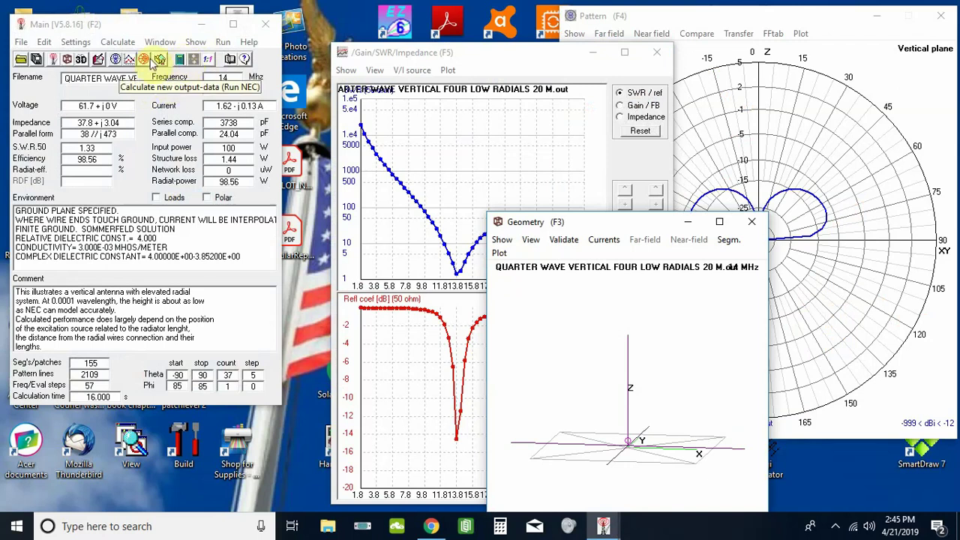
View the quarter wave model's symbols in the editor, then close the editor
click(97, 60)
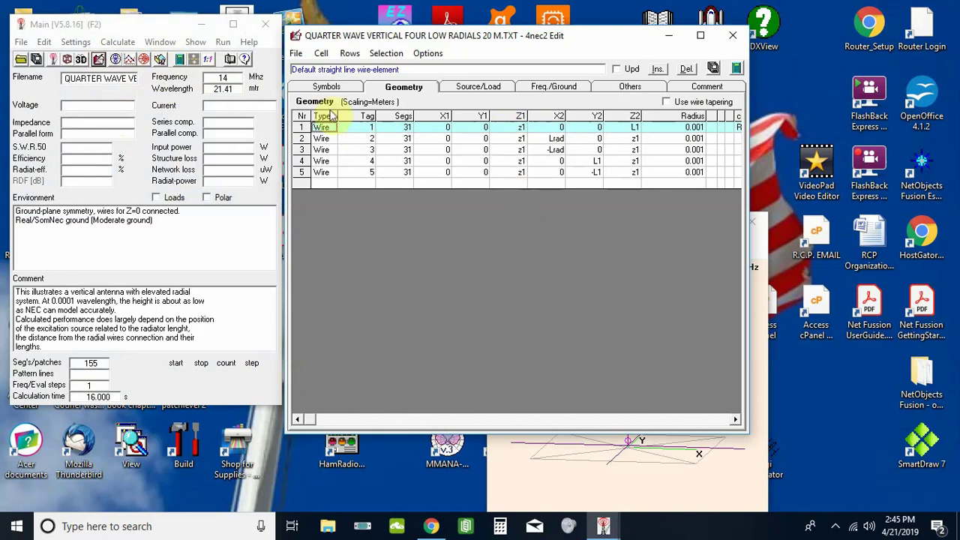
click(325, 89)
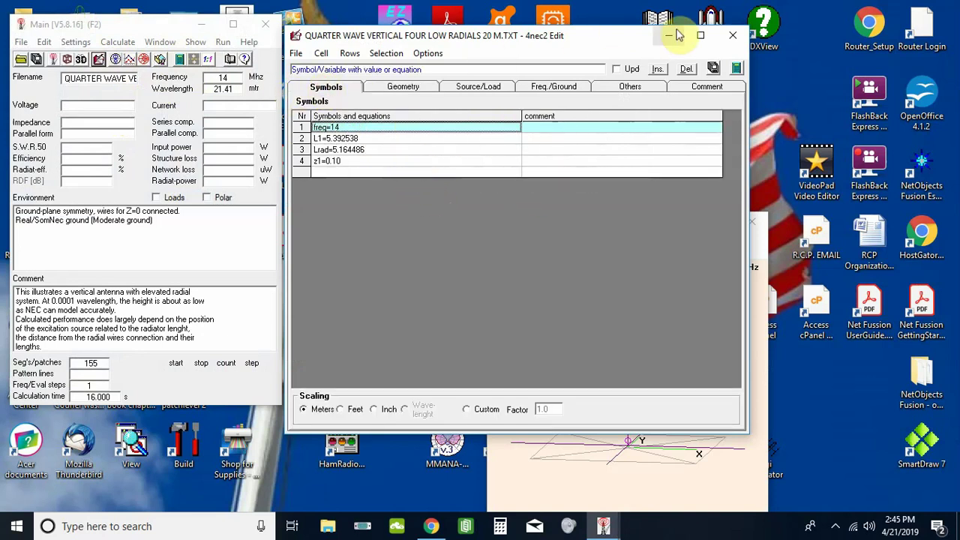
click(734, 36)
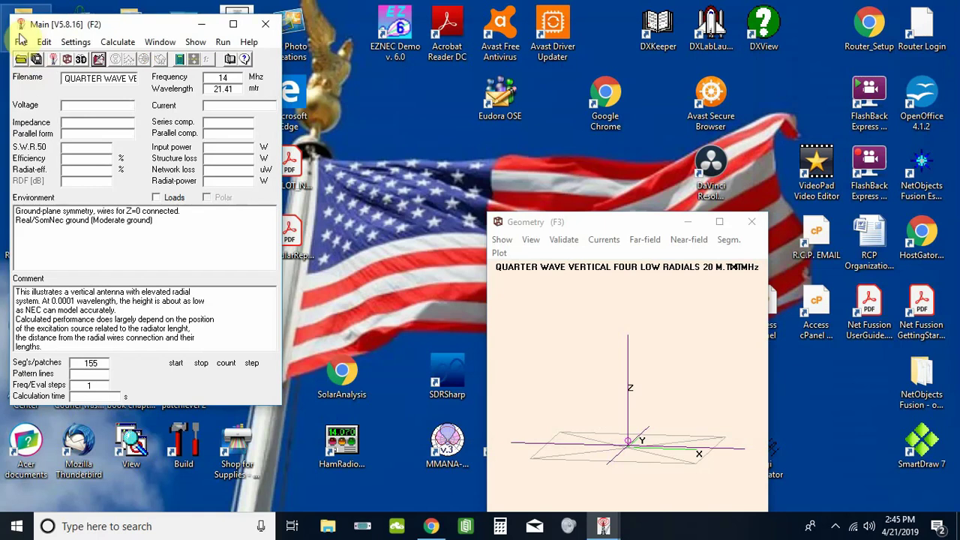
Open the Ground Plane 2 Meter W_VARIABLES file from the NEC input-file list
click(21, 42)
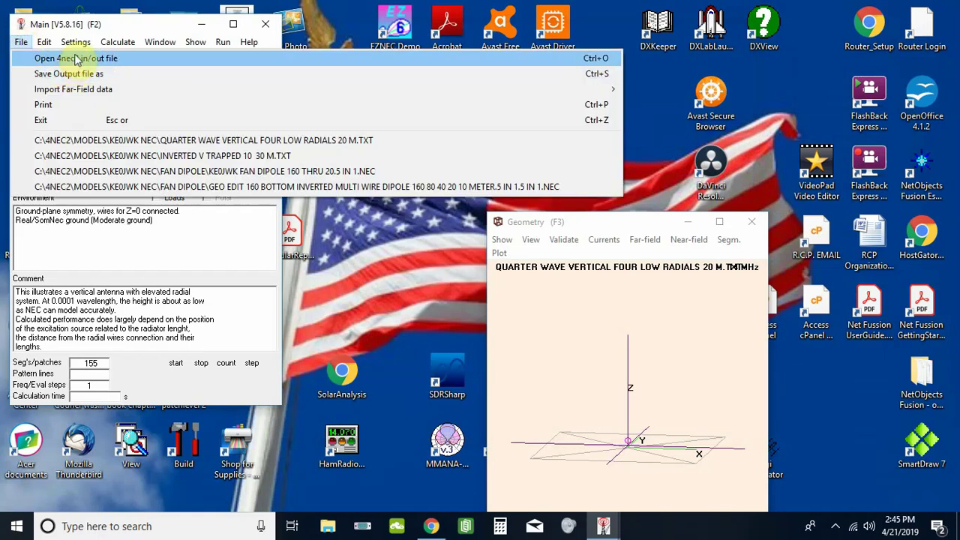
click(75, 48)
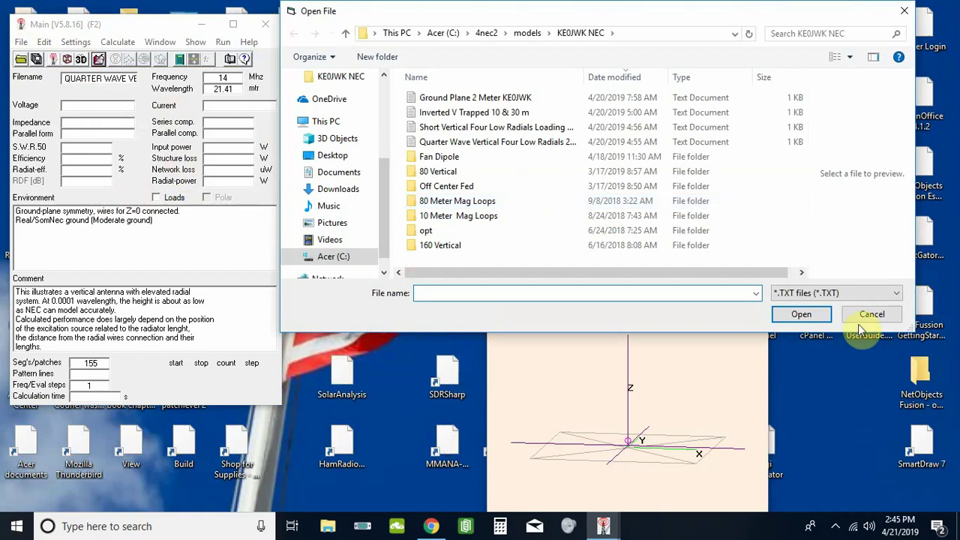
click(860, 293)
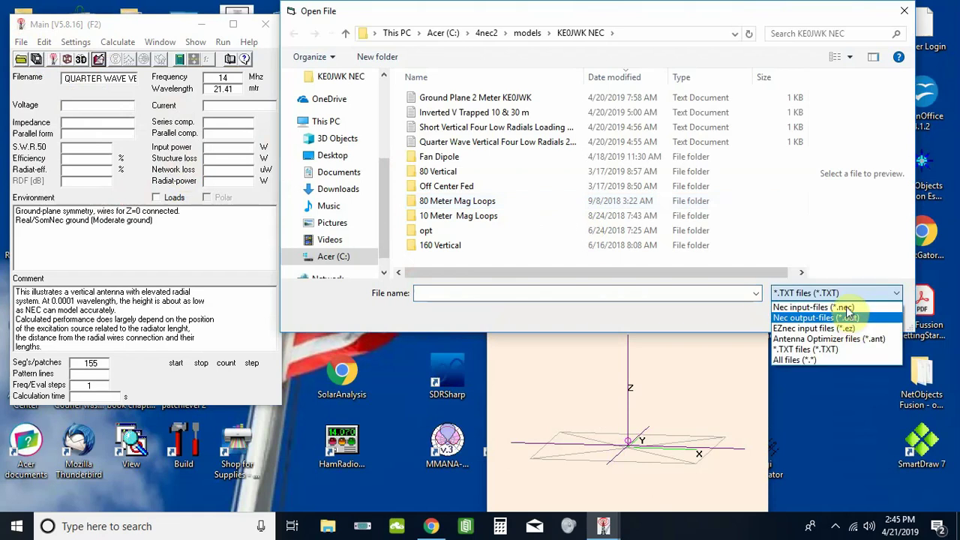
click(852, 308)
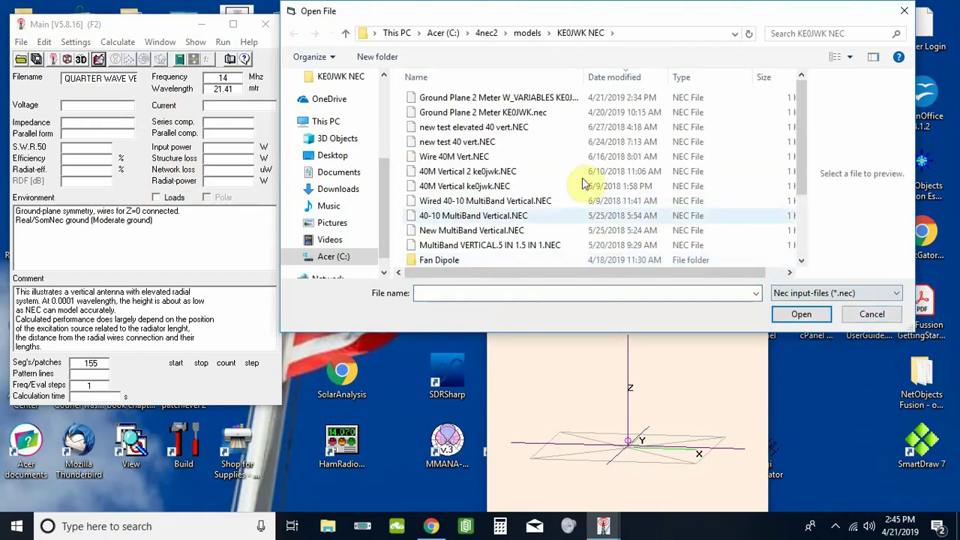
double_click(478, 98)
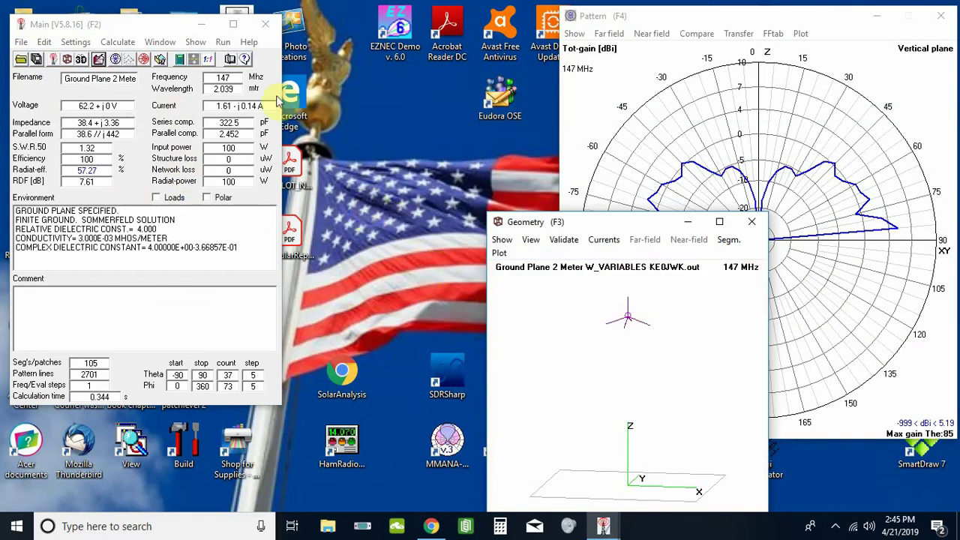
Open the ground plane model in a maximized editor to see the wire comments
click(180, 60)
click(440, 284)
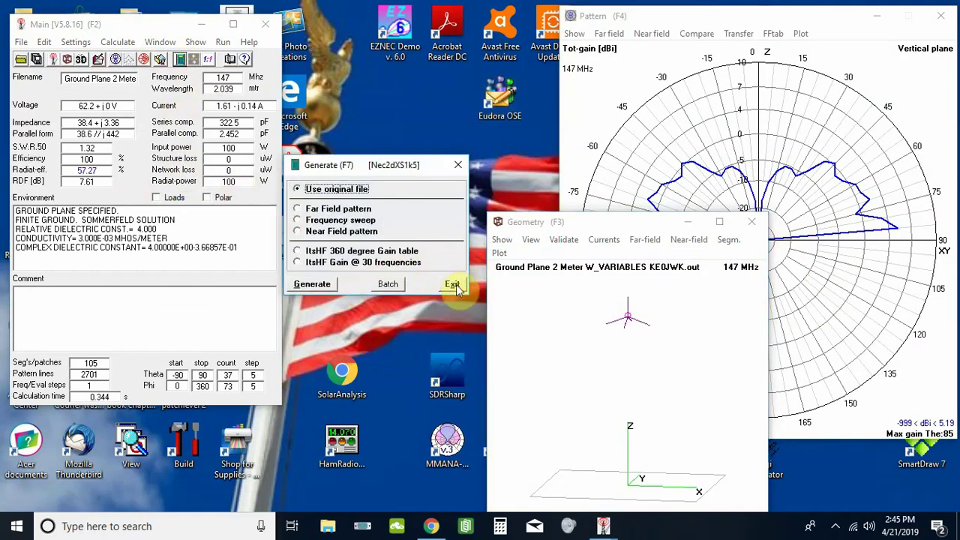
click(98, 60)
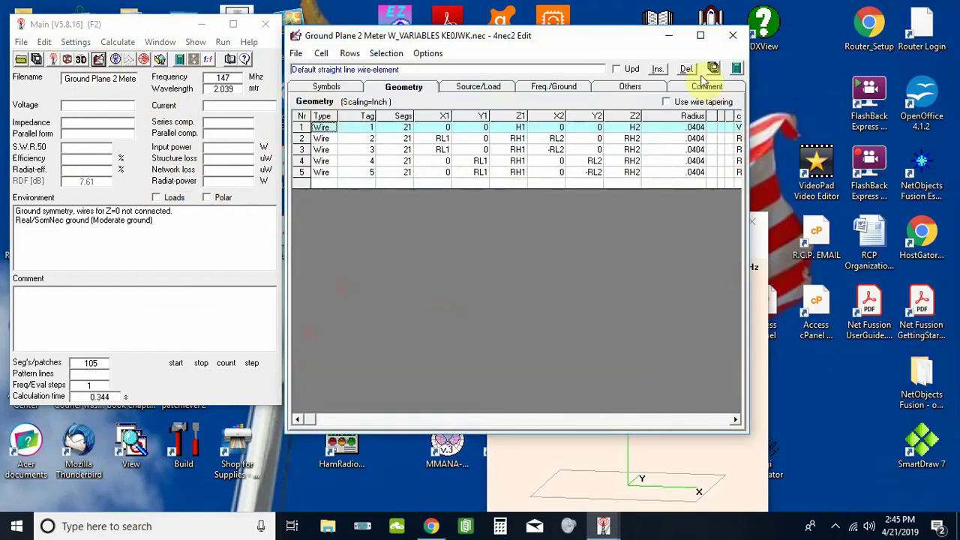
click(699, 35)
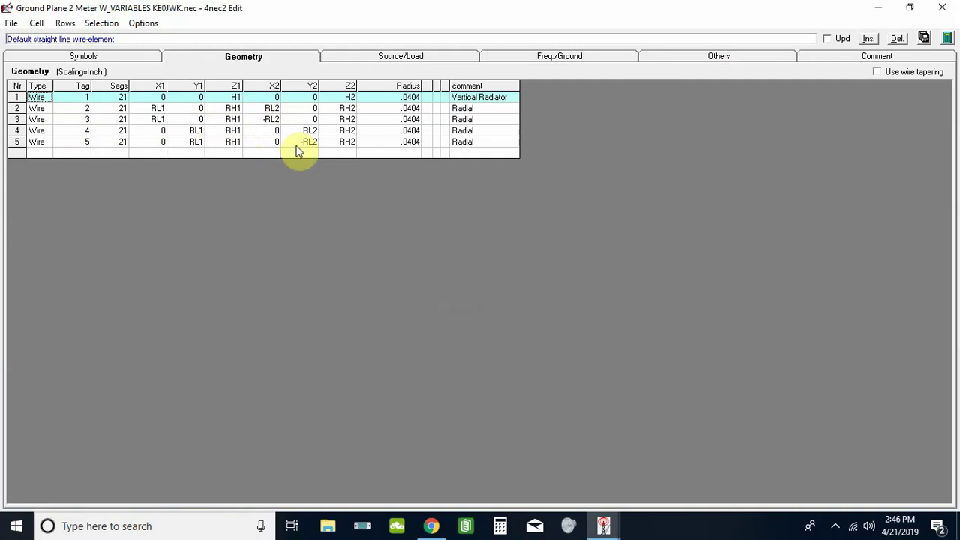
Compute the 147 MHz far-field pattern (SWR 1.32), rotate the geometry view, and return to the wire table
click(949, 37)
click(324, 209)
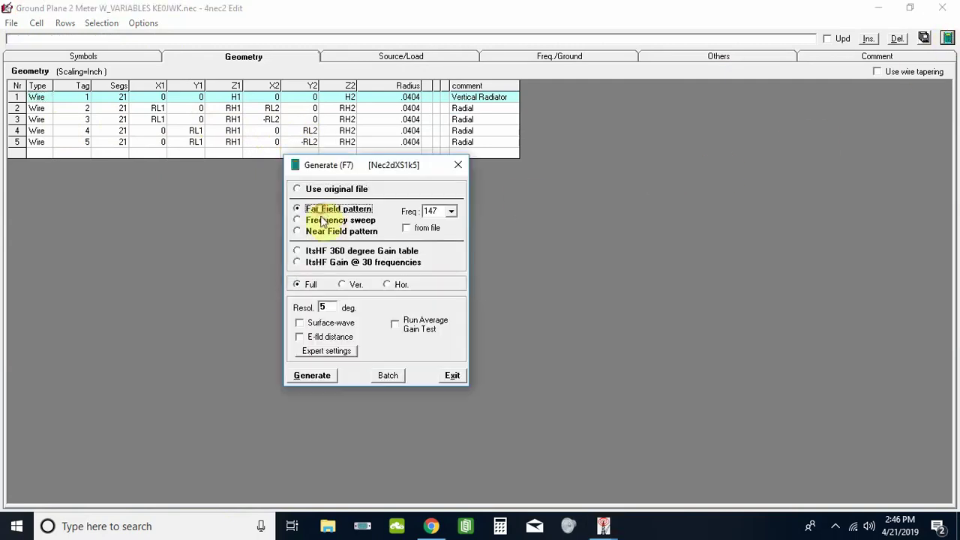
click(317, 376)
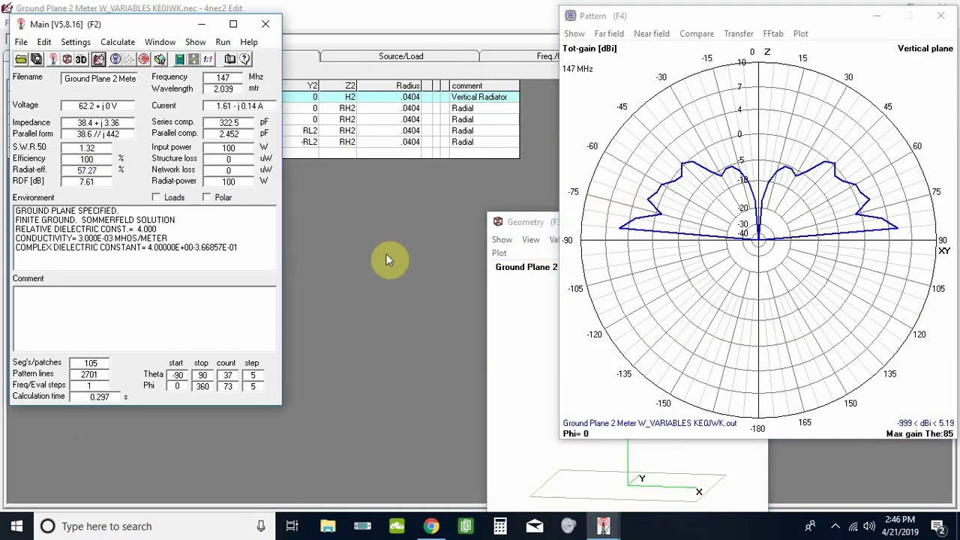
click(525, 361)
mouse_move(584, 374)
mouse_down()
mouse_move(571, 387)
mouse_move(539, 324)
mouse_move(545, 374)
mouse_move(582, 370)
mouse_move(567, 363)
mouse_move(562, 388)
mouse_move(567, 373)
mouse_move(578, 449)
mouse_move(579, 387)
mouse_up()
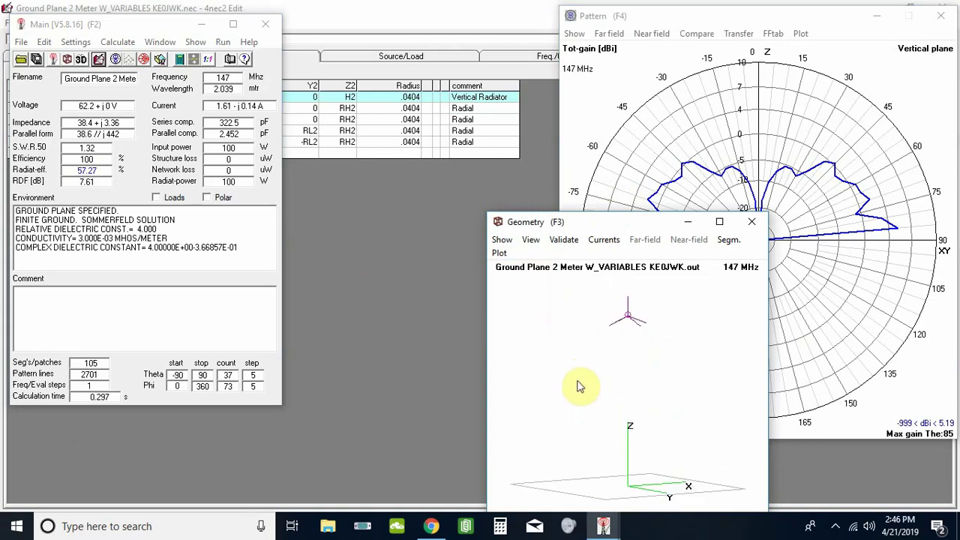
click(444, 21)
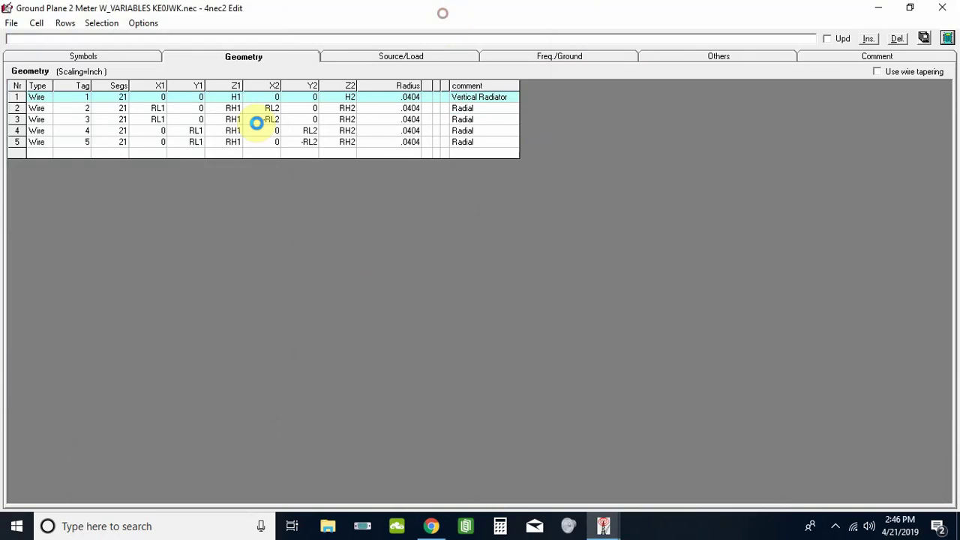
Change the RH2 symbol to H1-12 to droop the radials further
click(909, 7)
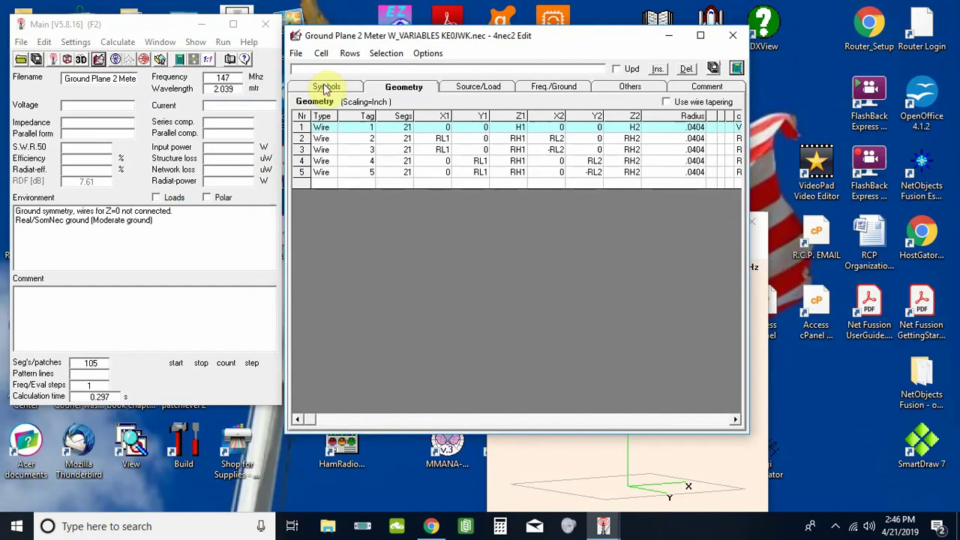
click(326, 87)
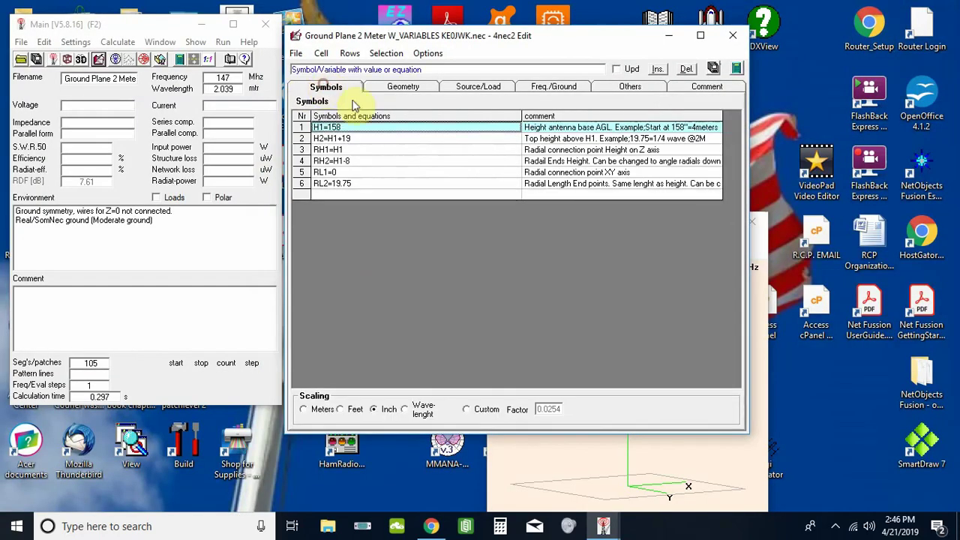
click(348, 162)
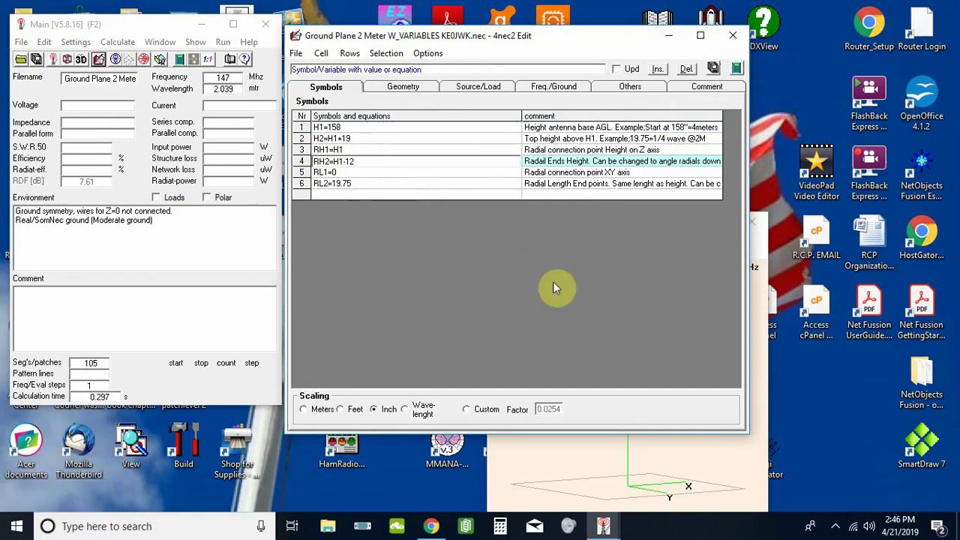
Recalculate the far-field pattern and read SWR 1.57 and 5.23 dBi peak gain at 85°
click(737, 68)
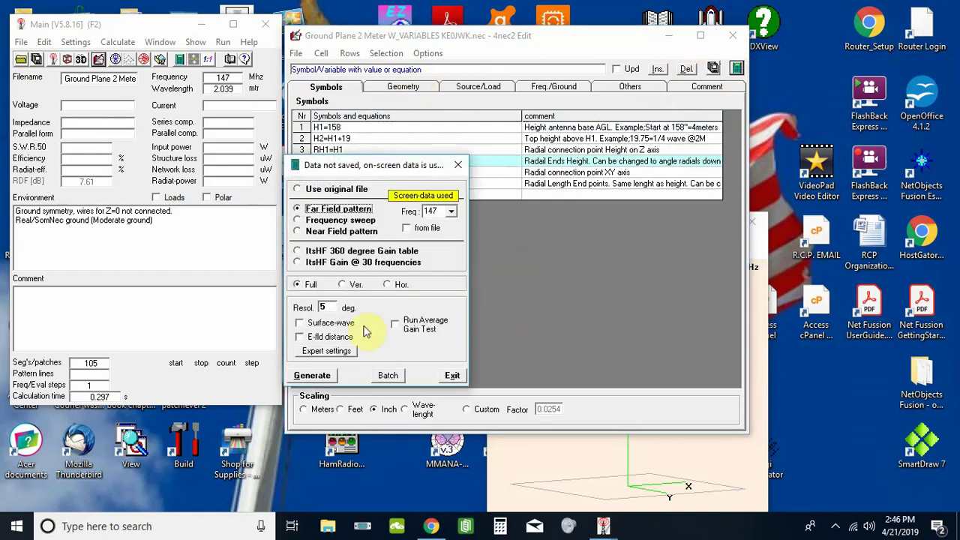
click(312, 375)
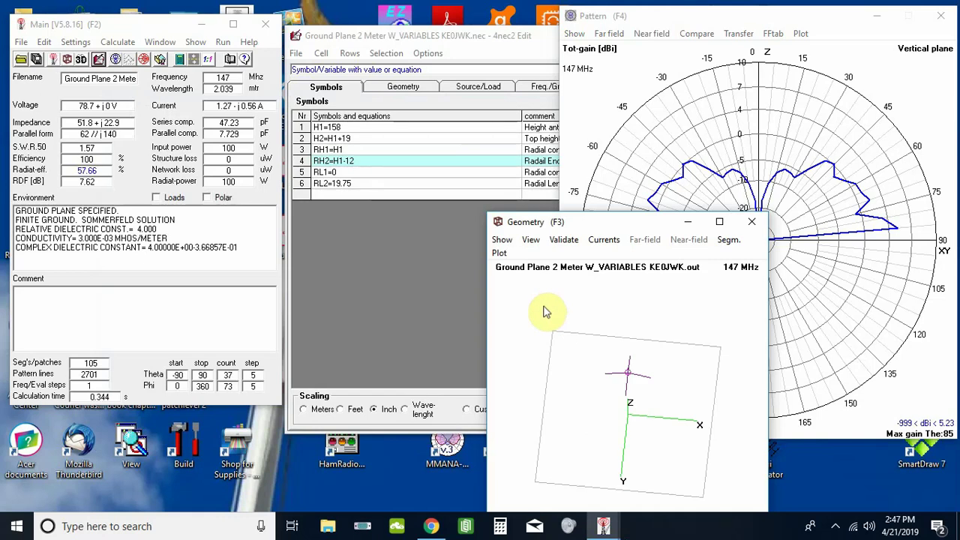
drag(546, 312, 541, 360)
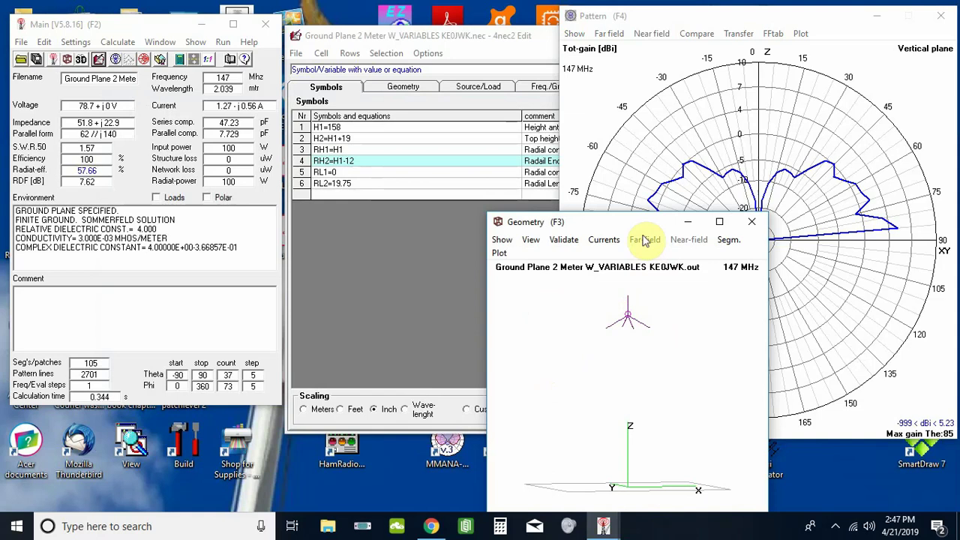
click(620, 224)
drag(620, 224, 395, 230)
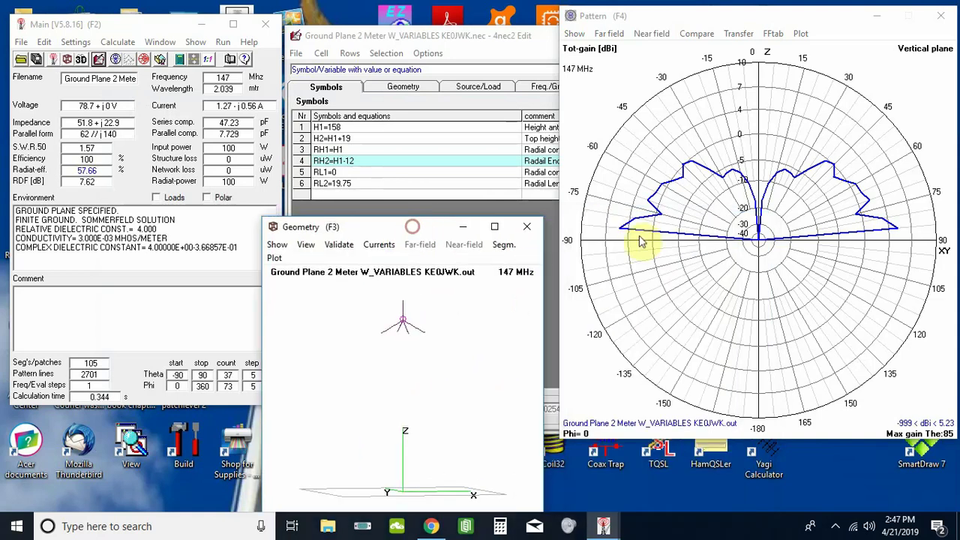
click(891, 229)
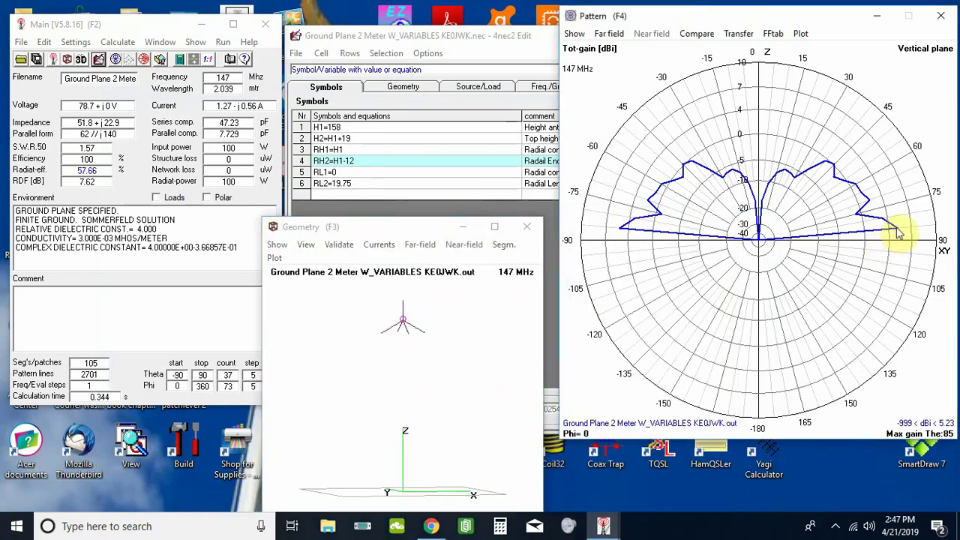
click(897, 232)
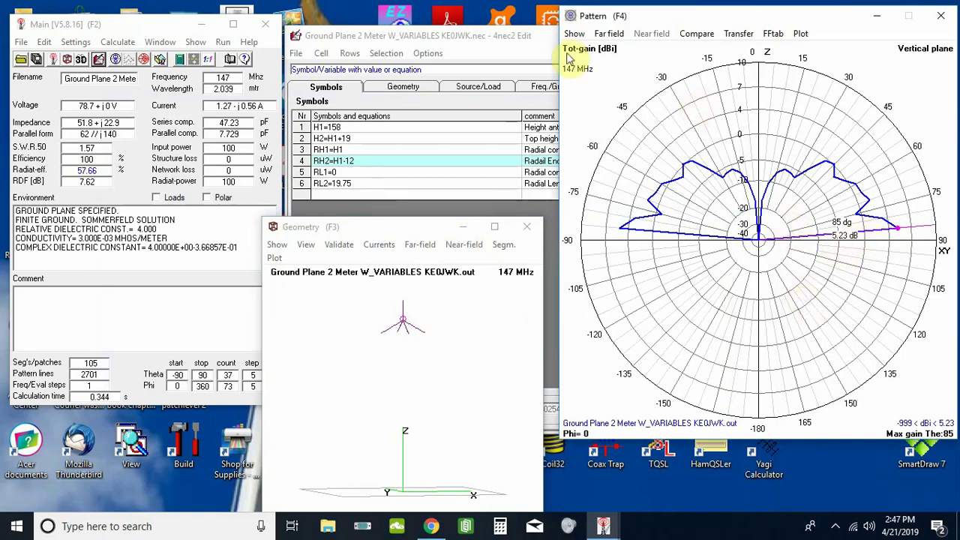
click(427, 50)
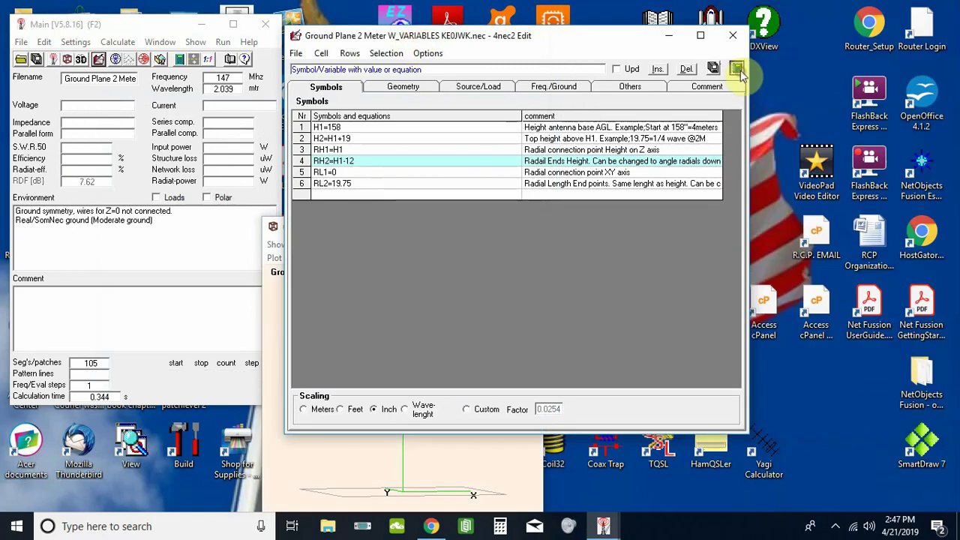
click(736, 68)
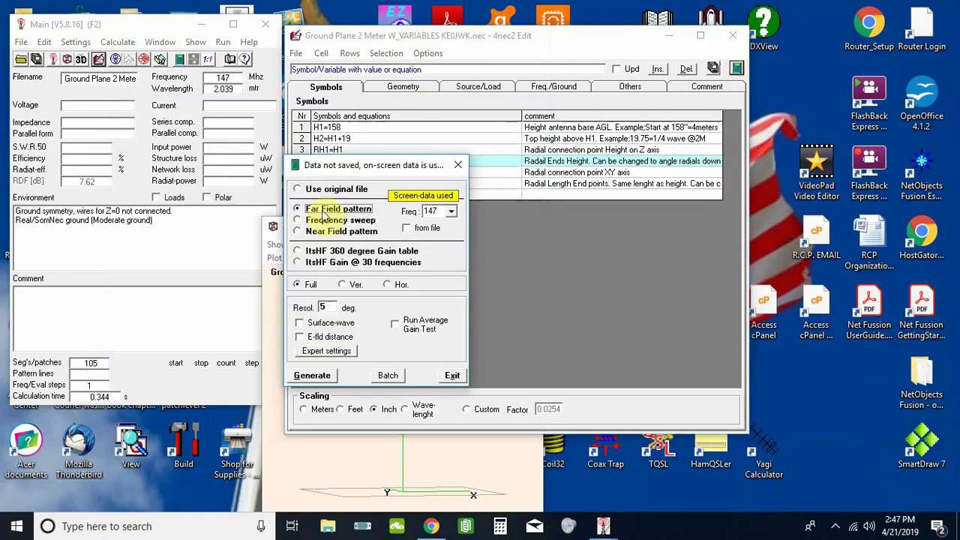
click(309, 220)
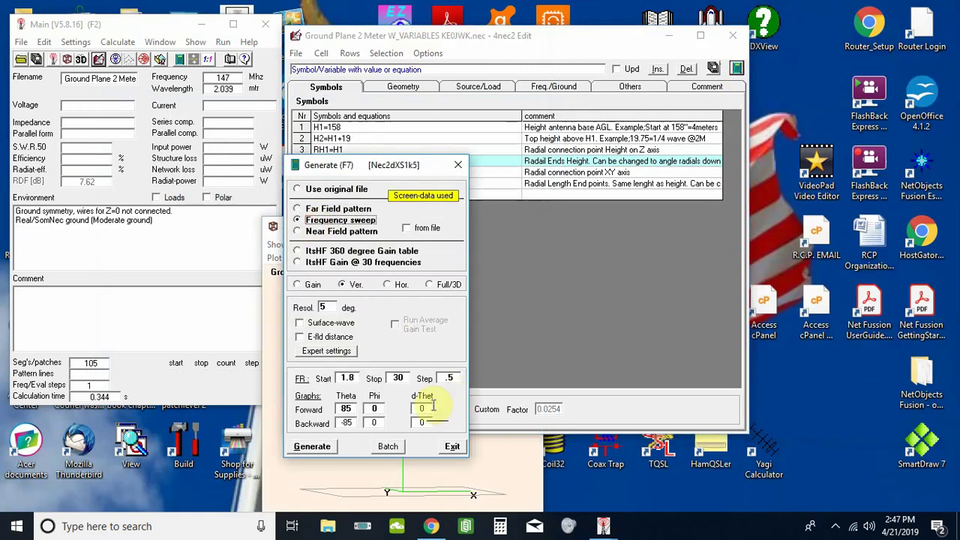
click(313, 446)
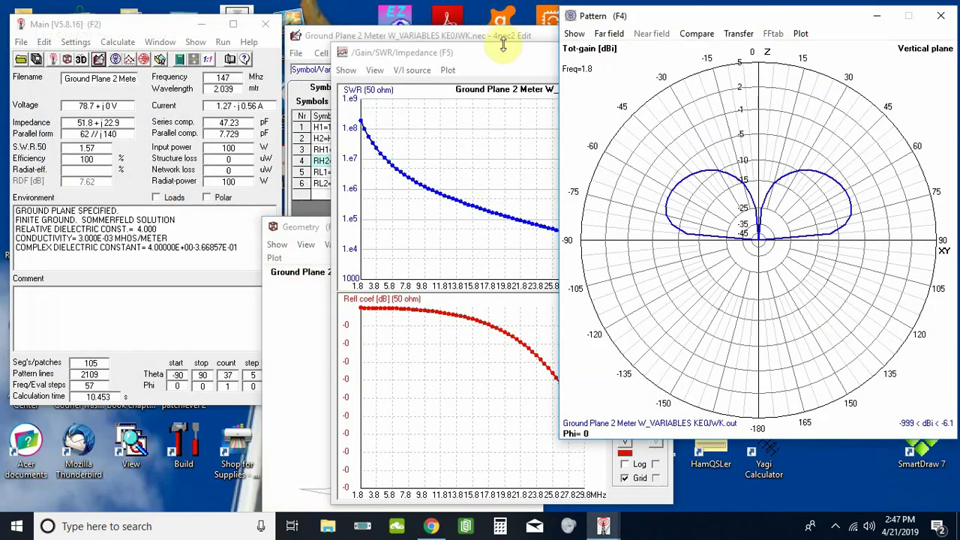
click(501, 39)
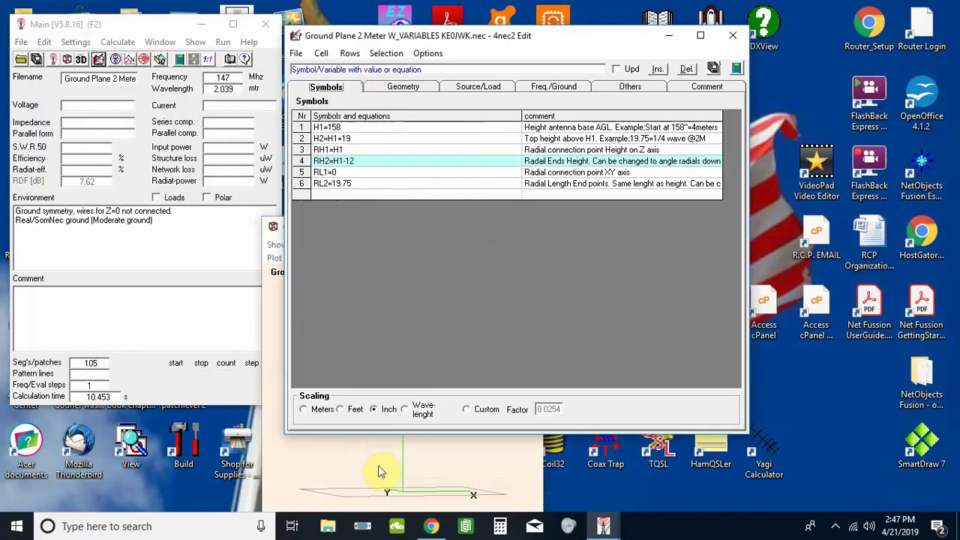
Set the frequency sweep to run from 140 to 150 MHz
click(429, 458)
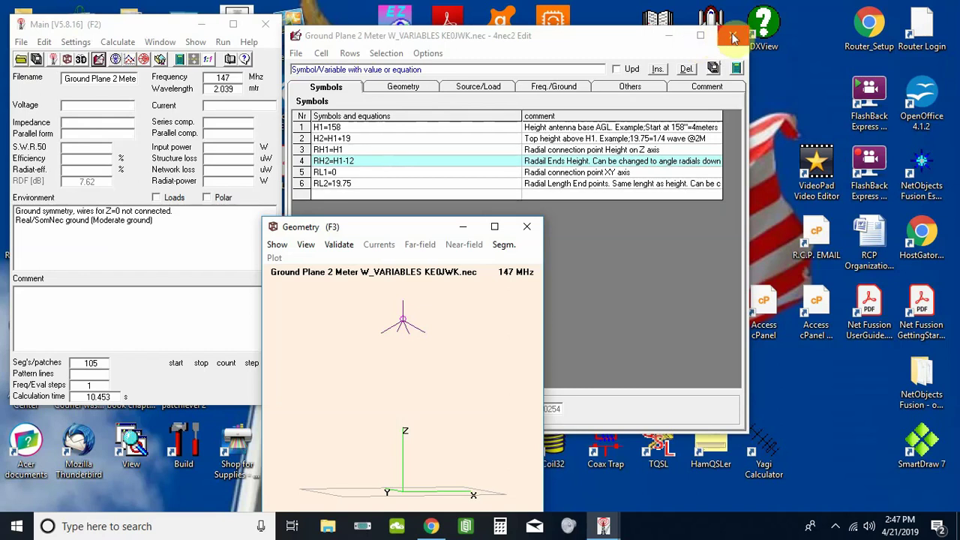
click(180, 60)
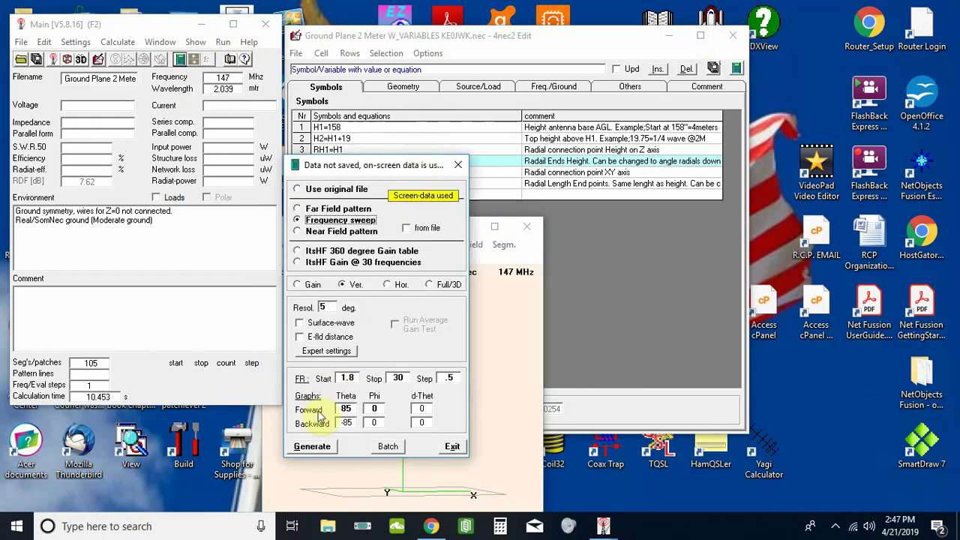
click(352, 377)
double_click(350, 377)
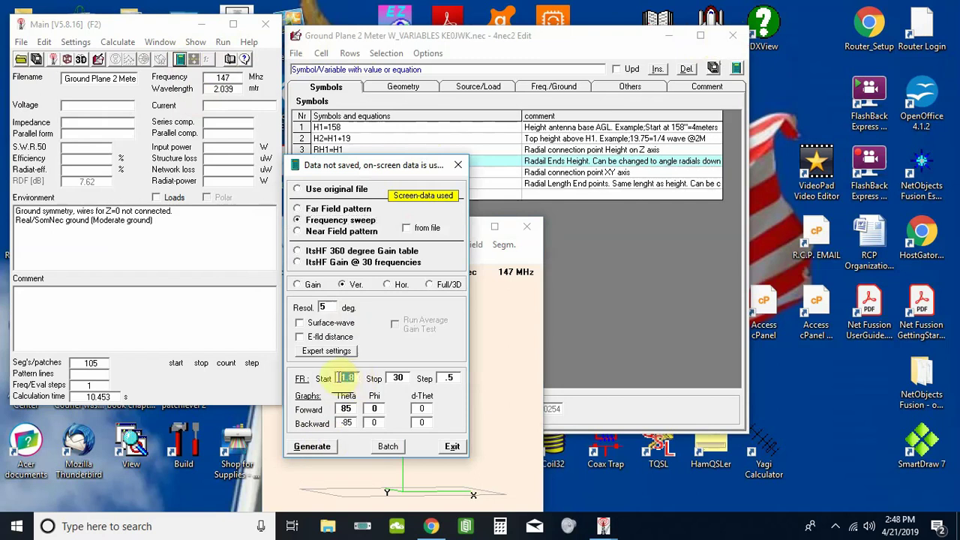
text(140)
Run the sweep and read the 147 MHz impedance: about 51.8 + j22.9 ohms
click(312, 446)
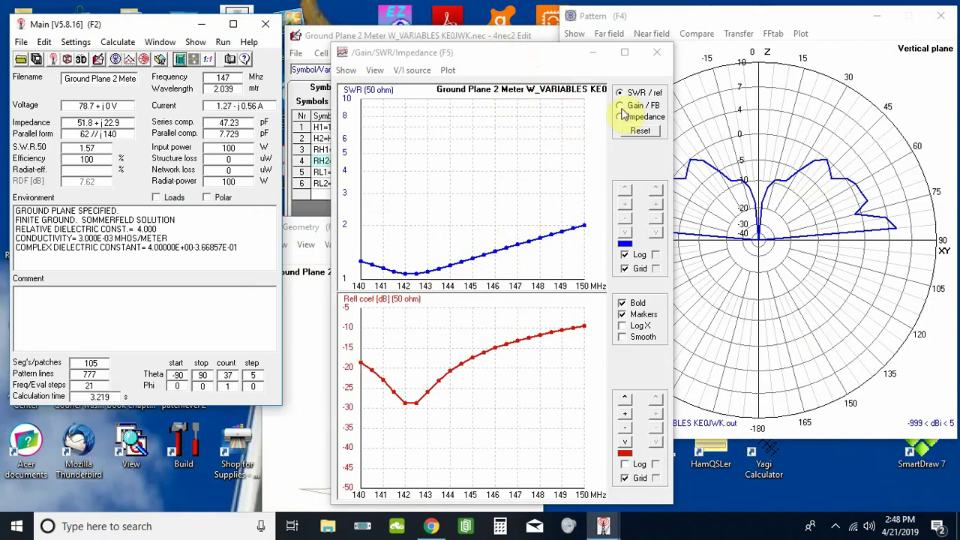
click(619, 118)
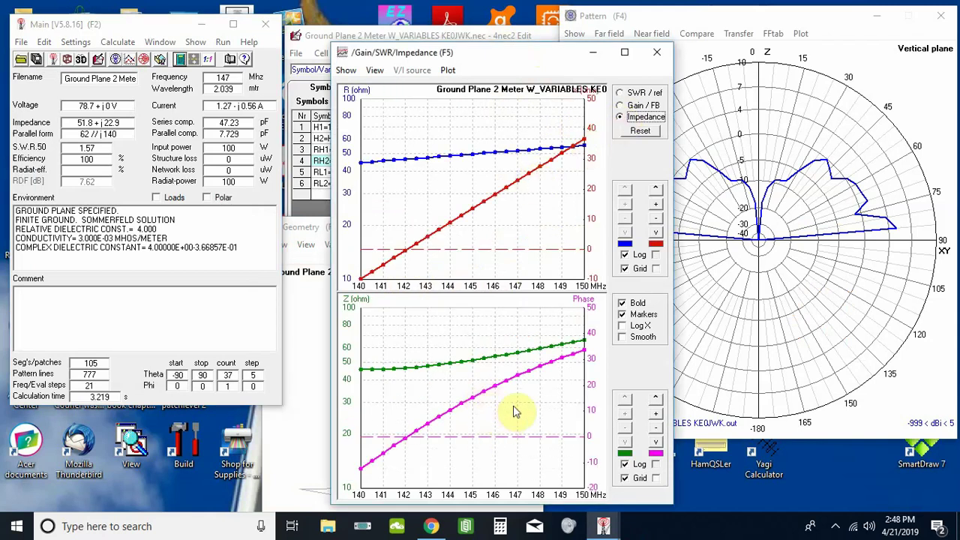
click(516, 406)
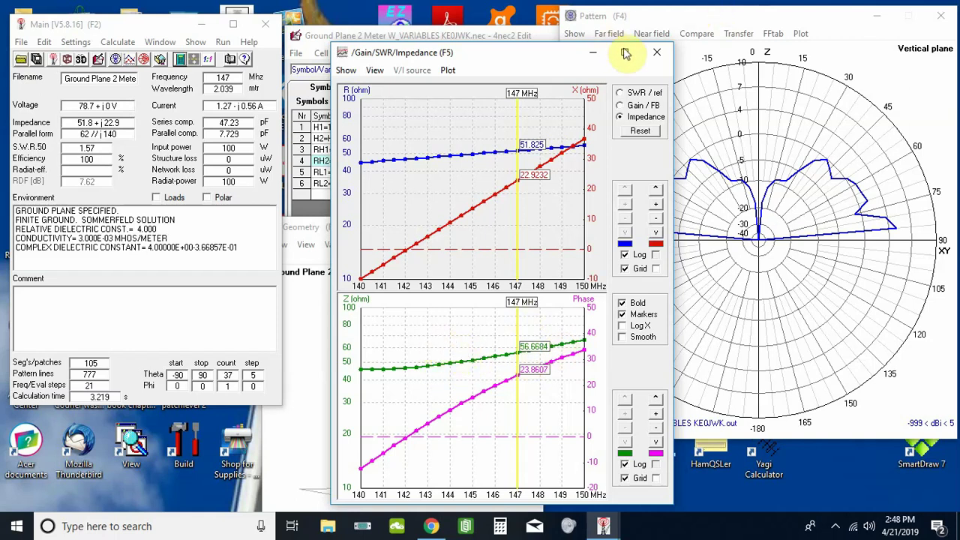
Close the SWR and impedance graphs and bring the editor and 3D geometry view forward
click(652, 55)
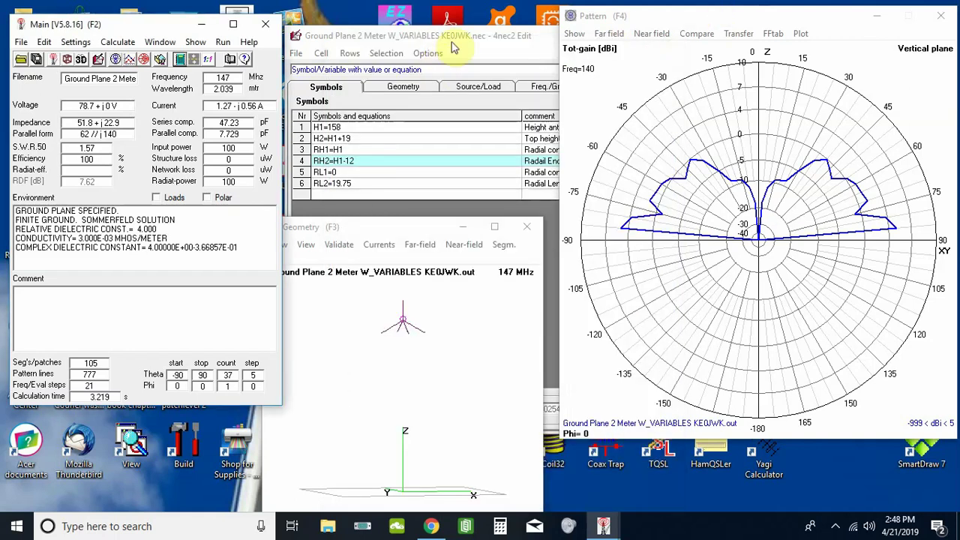
click(450, 41)
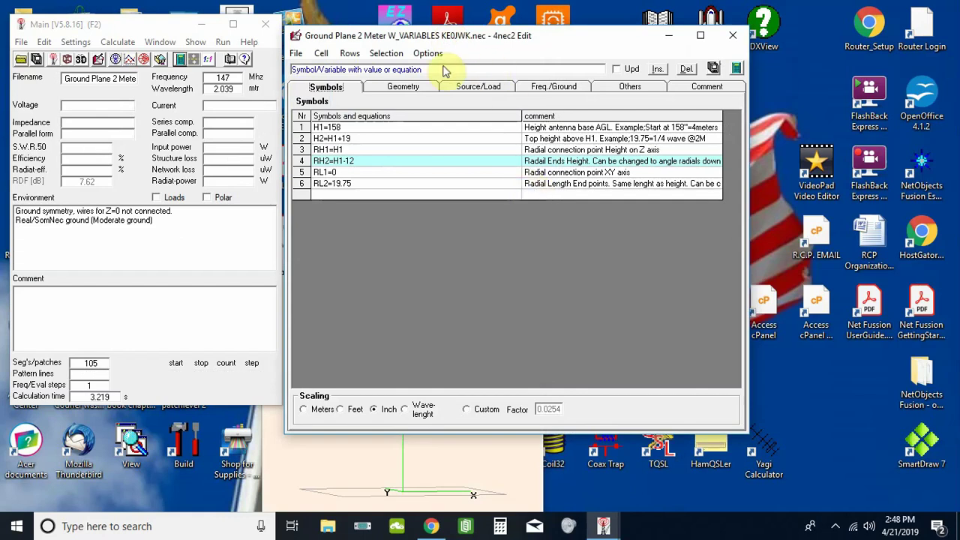
click(448, 473)
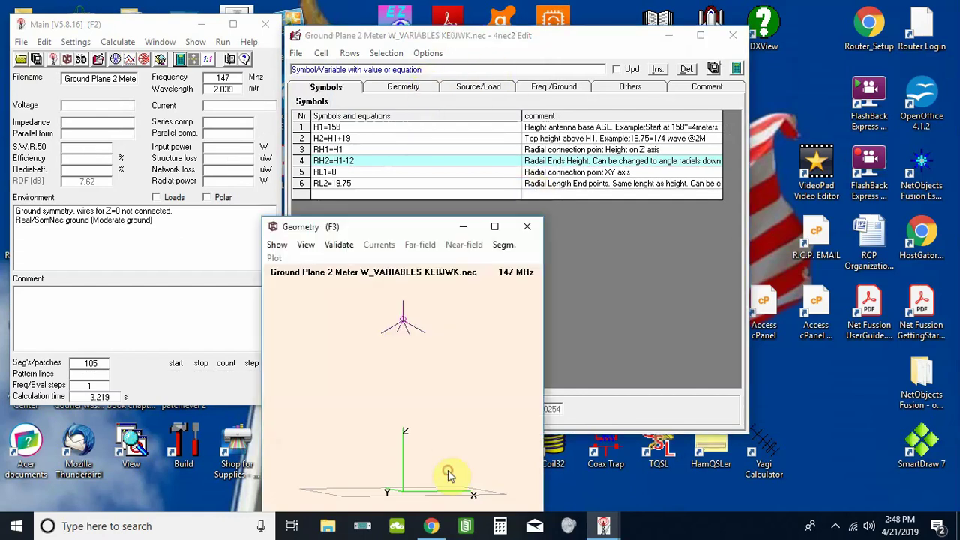
click(438, 373)
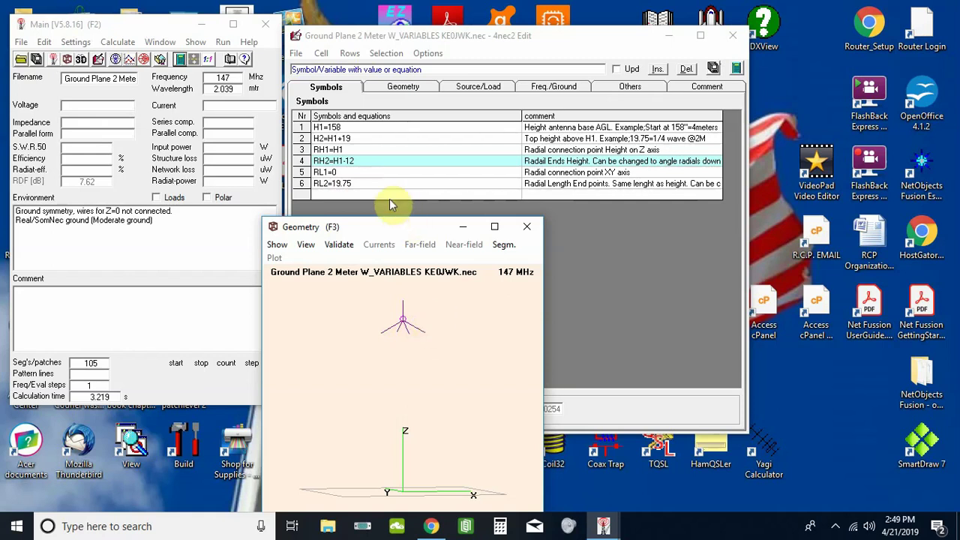
Change the RL2 radial length symbol from 19.75 to 18
click(363, 186)
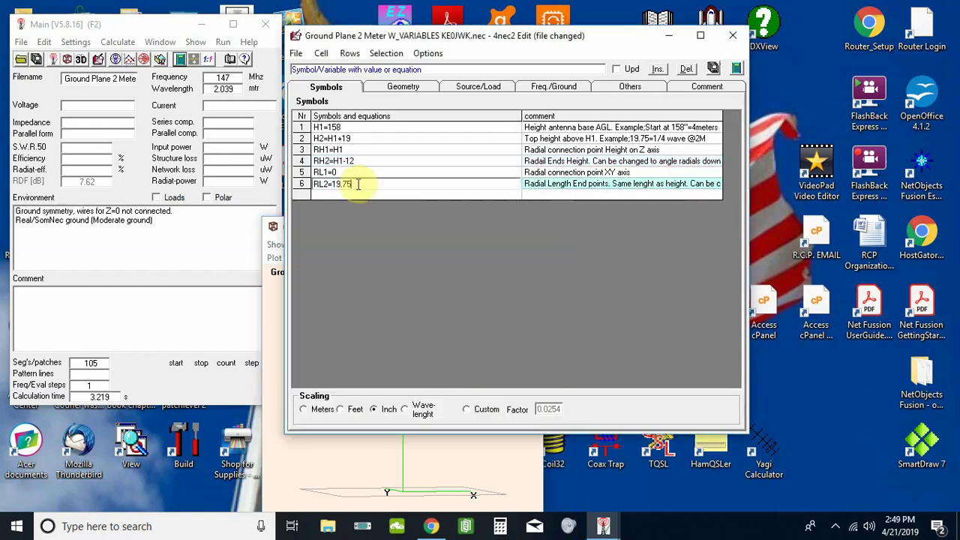
drag(358, 183, 336, 189)
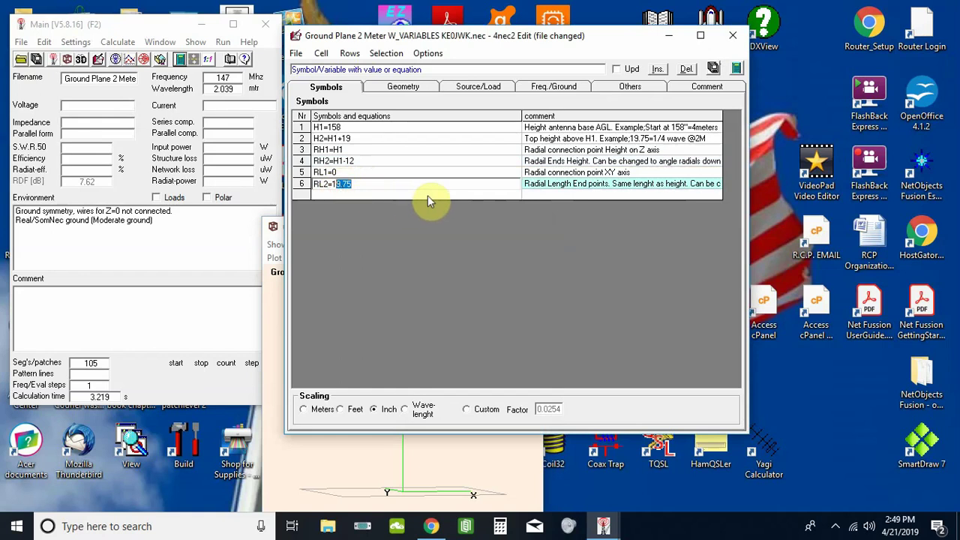
text(8)
Re-sweep 140–150 MHz, read SWR 1.34 and about 50 + j14.6 ohms at 147 MHz, then show Geometry
click(739, 67)
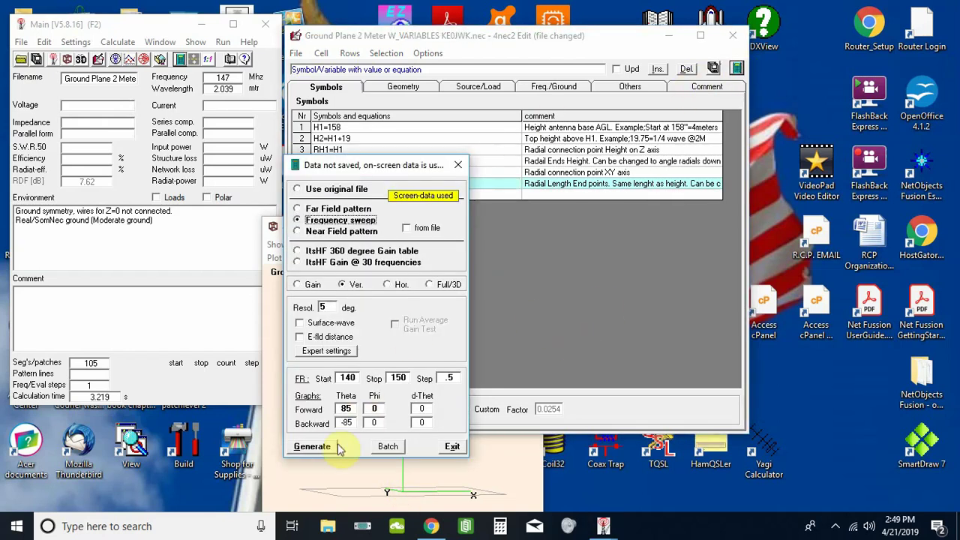
click(324, 447)
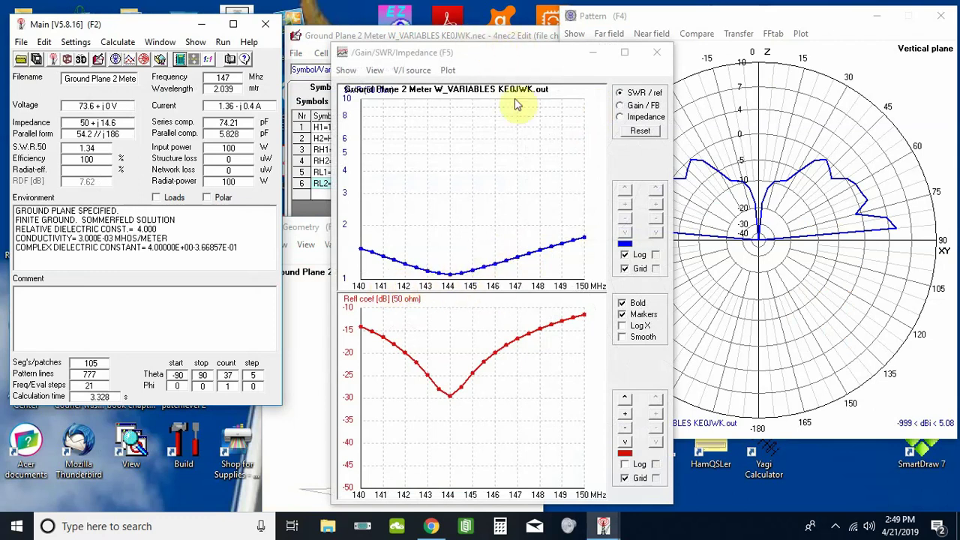
click(620, 117)
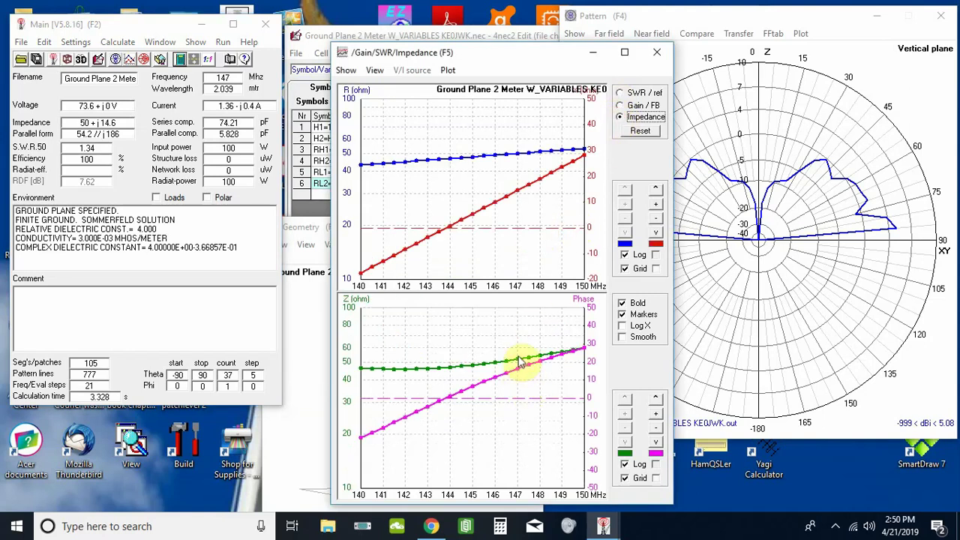
click(517, 369)
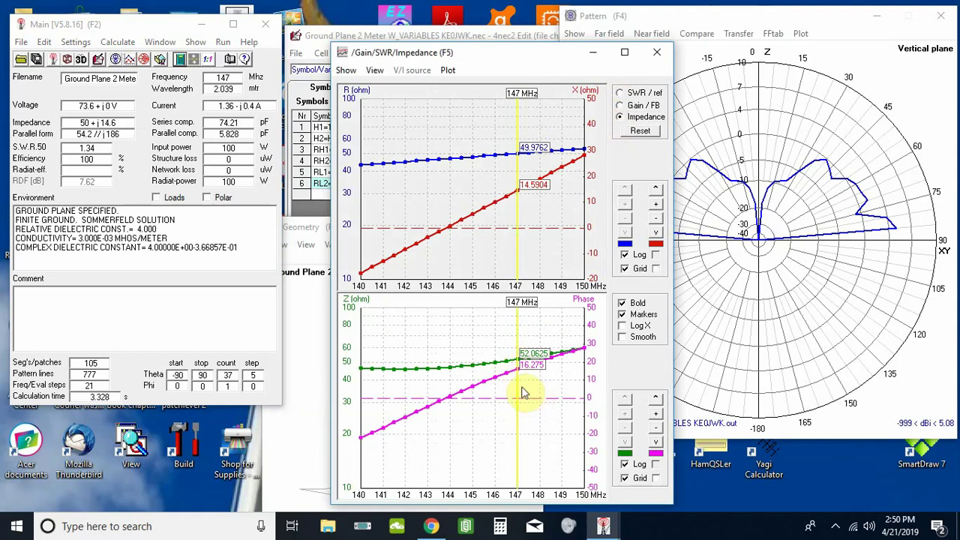
click(657, 57)
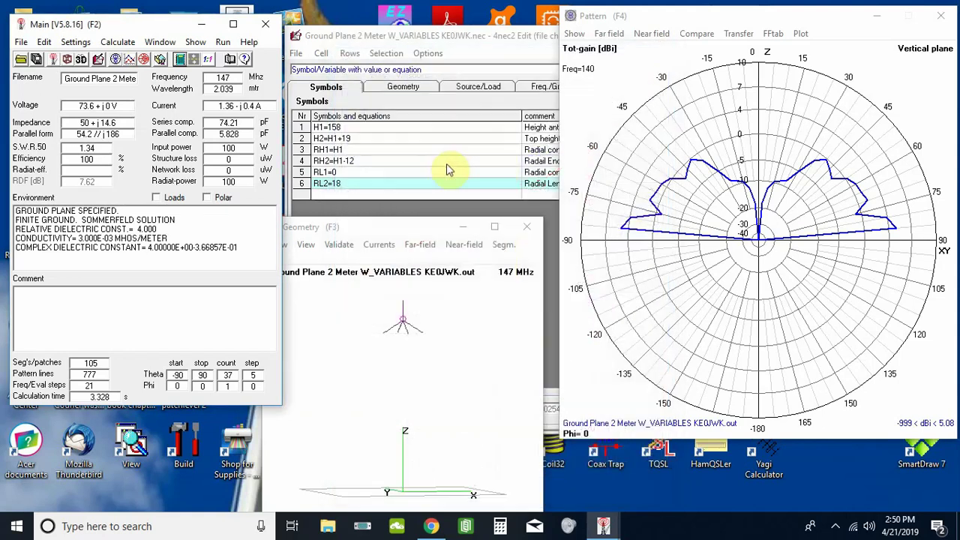
click(396, 88)
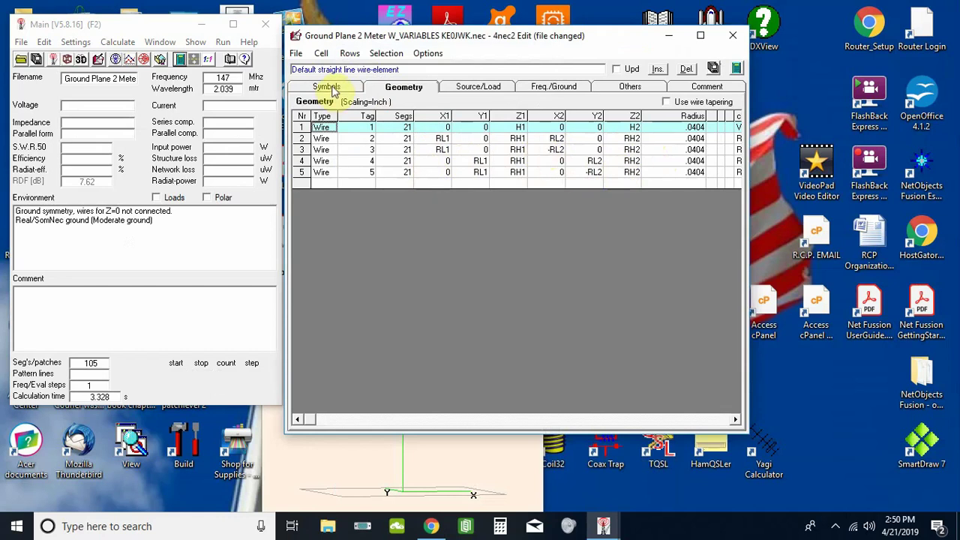
Switch back to the Symbols list in the Edit window to check RL2=18
click(327, 85)
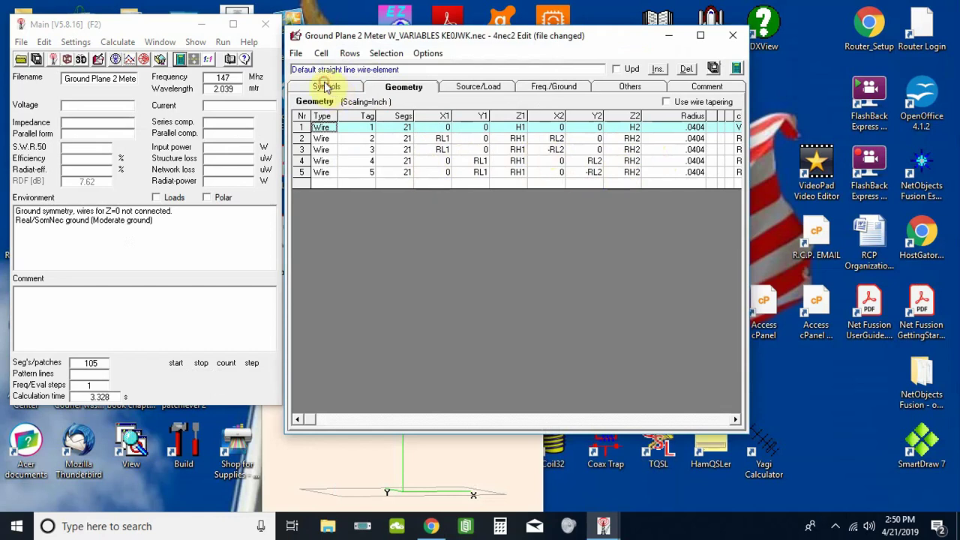